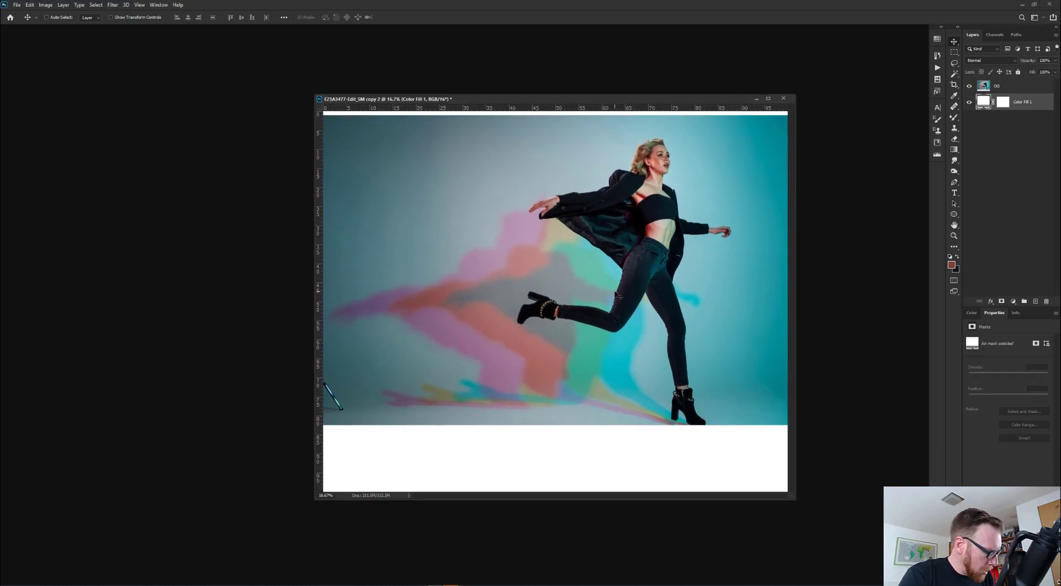
- Examine the photo up close, especially the front boot cut off at the photo's lower edge and the white canvas below it
key(f)
key(ctrl+plus)
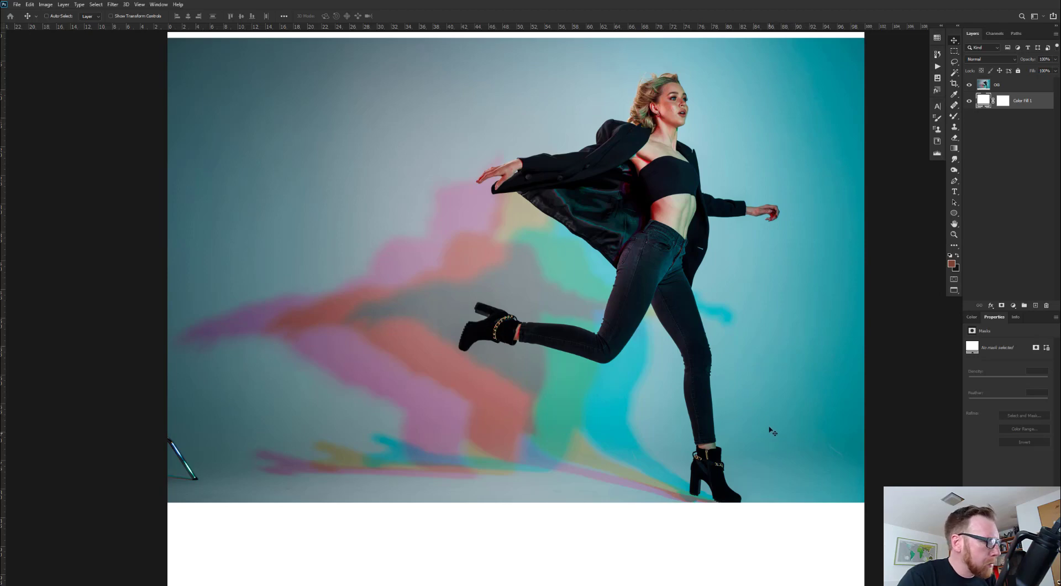
drag(767, 424, 801, 397)
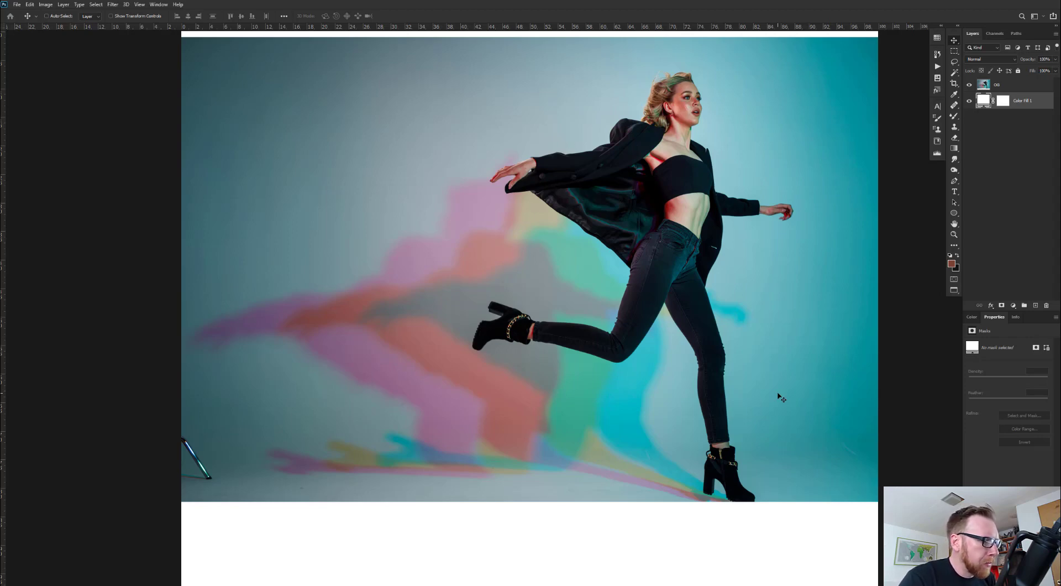
key(ctrl+plus)
drag(802, 533, 777, 363)
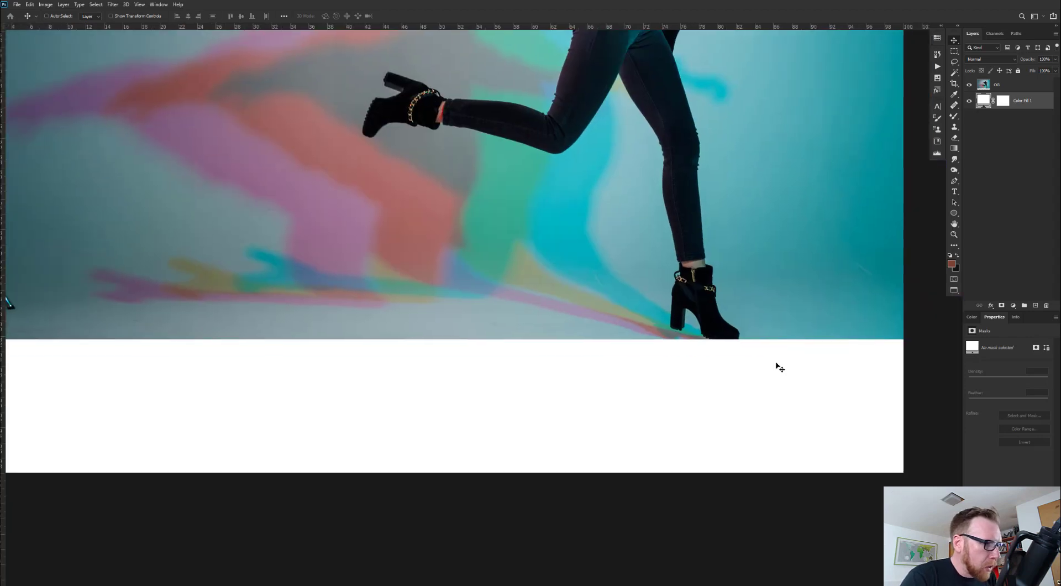
mouse_move(774, 311)
mouse_down()
mouse_move(799, 339)
mouse_move(794, 400)
mouse_move(790, 305)
mouse_up()
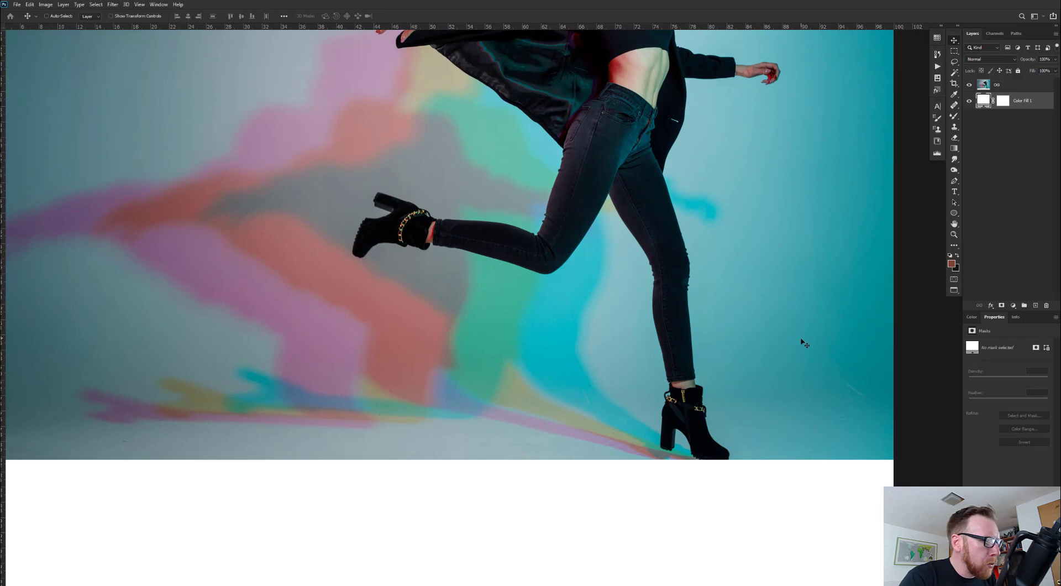
key(ctrl+minus)
drag(705, 332, 780, 426)
key(ctrl+r)
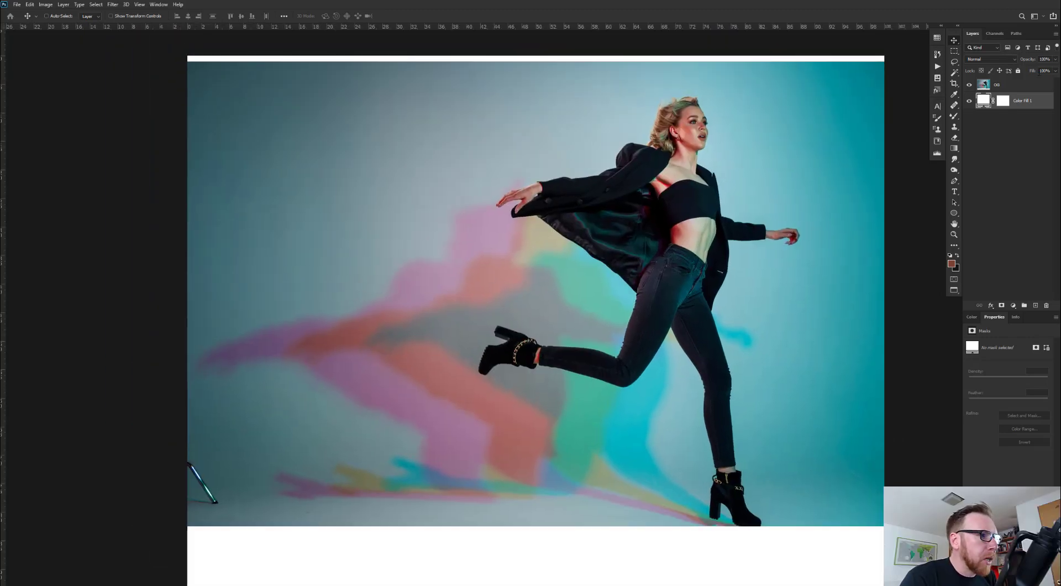
drag(855, 437, 827, 363)
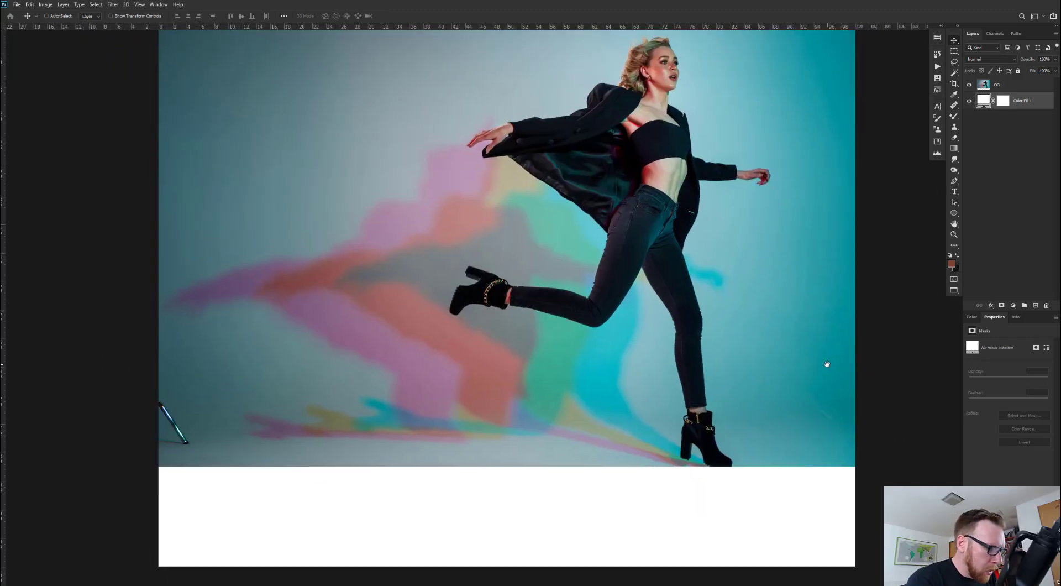
- Copy the raised boot's toe area from the OG layer onto a new layer with a Lasso selection and convert it to a smart object
key(l)
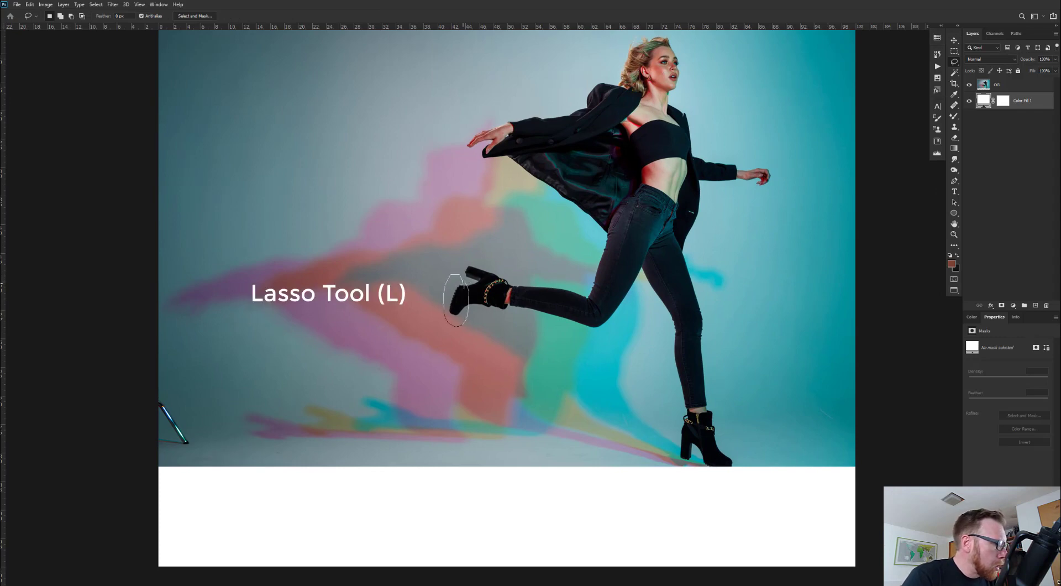
click(1003, 84)
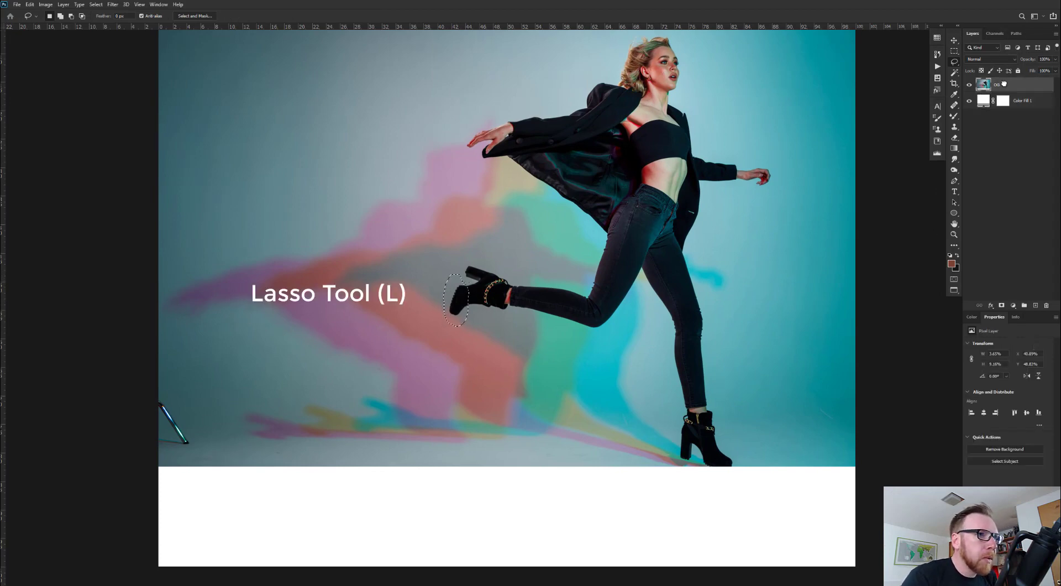
click(1035, 305)
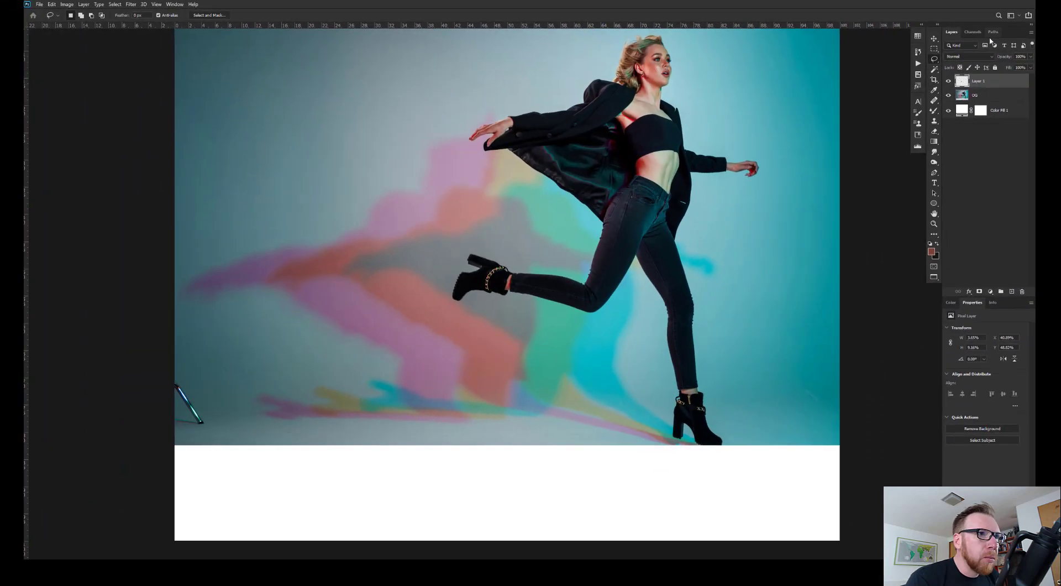
click(1032, 34)
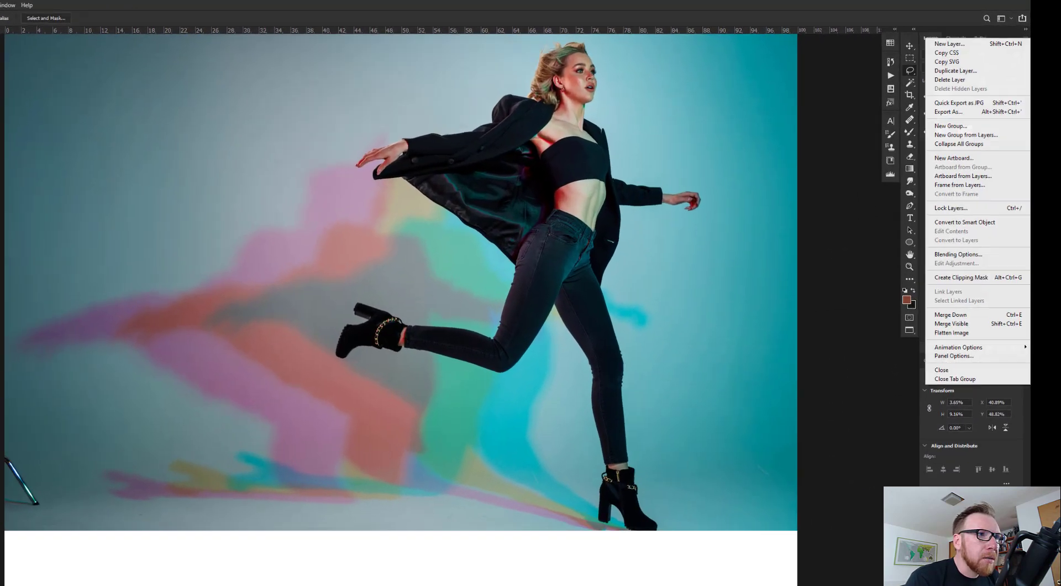
click(989, 190)
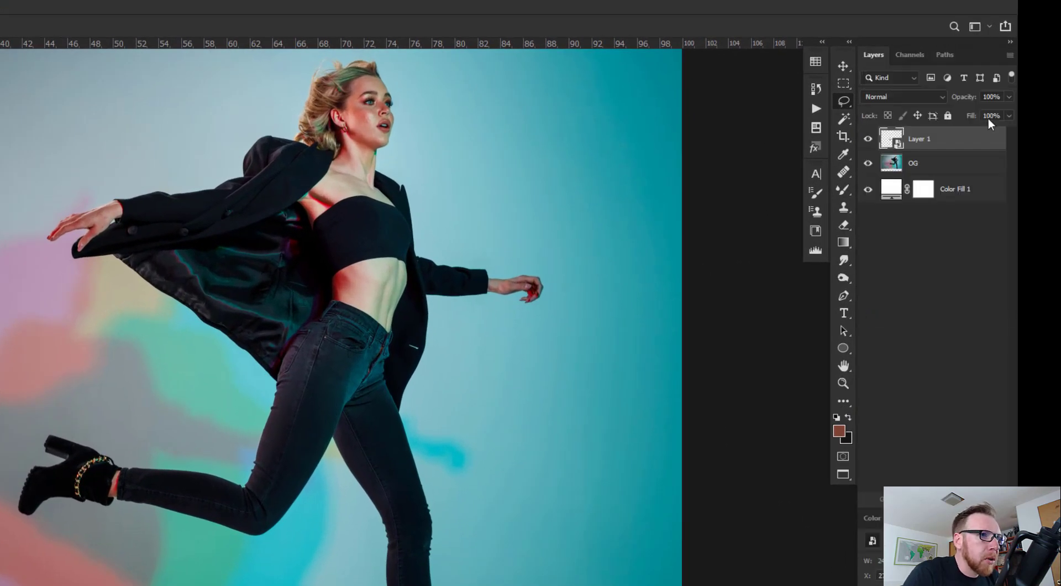
- Move the copied toe piece down beside the tip of the front boot
key(v)
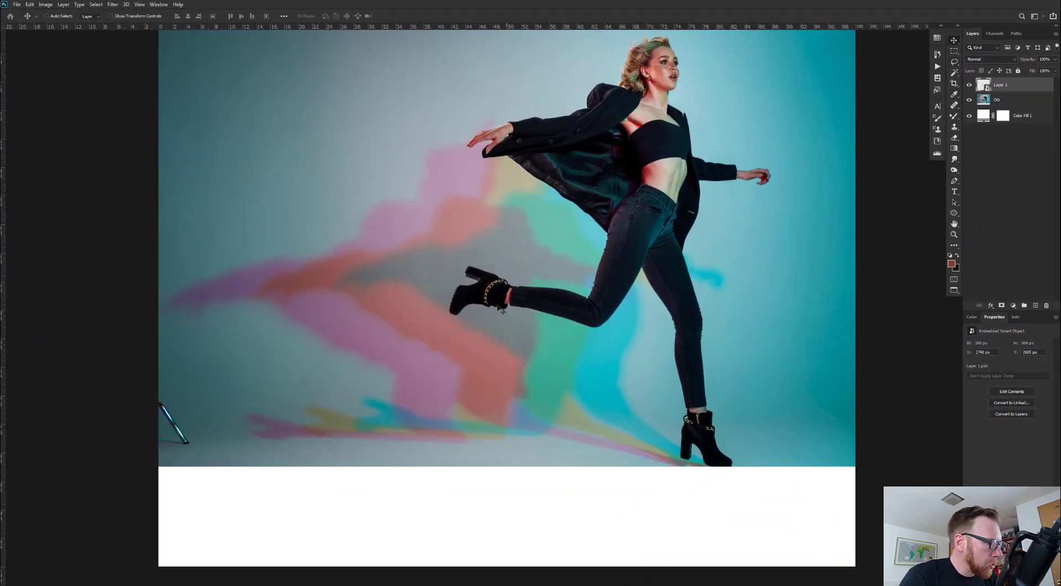
drag(568, 357, 728, 458)
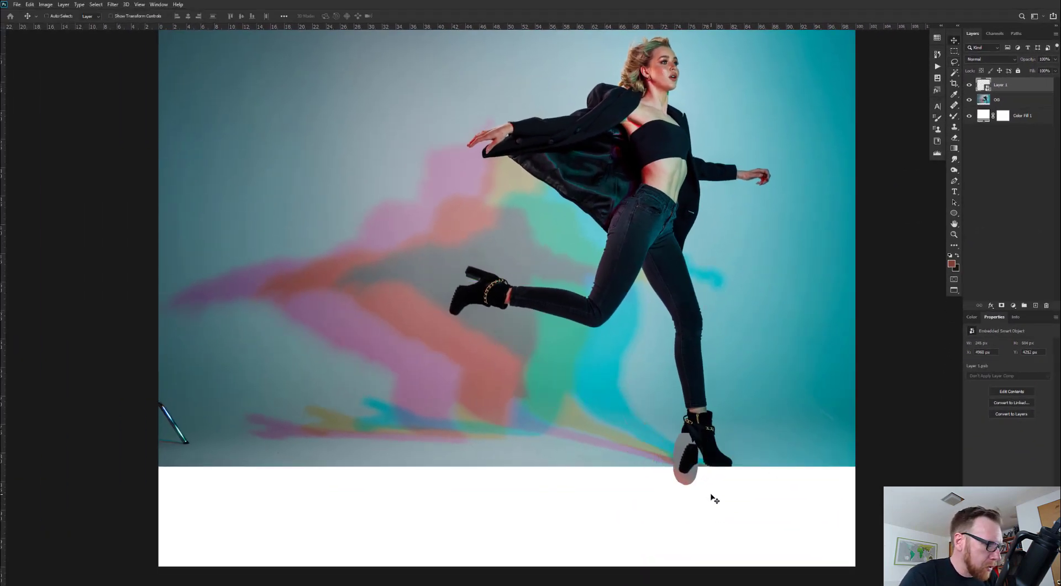
drag(713, 495, 758, 486)
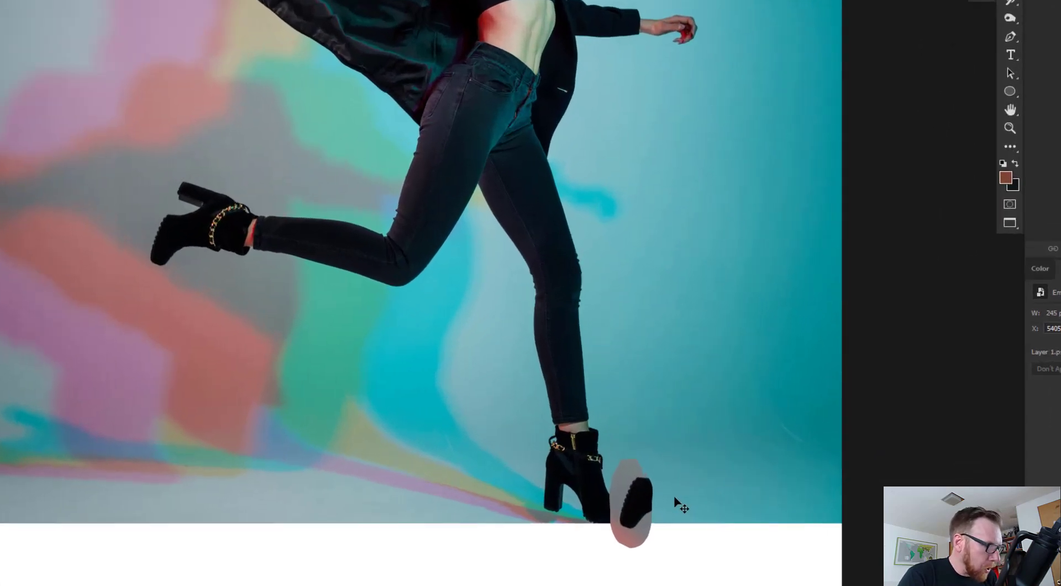
- Rotate the copied toe piece with Free Transform to point forward and place it over the front boot's cut-off toe
key(ctrl+plus)
key(ctrl+plus)
drag(639, 546, 320, 75)
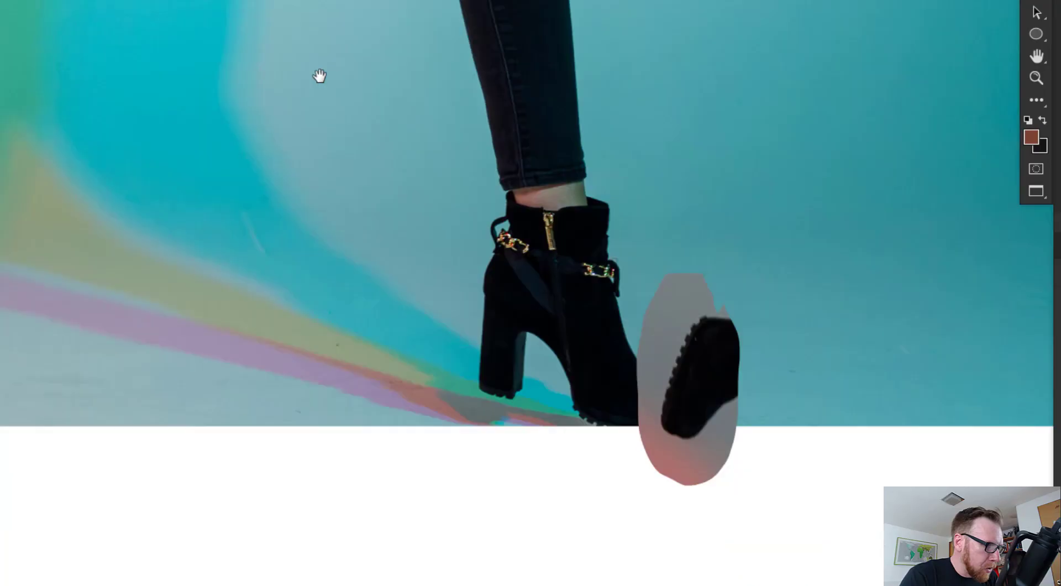
drag(668, 461, 517, 283)
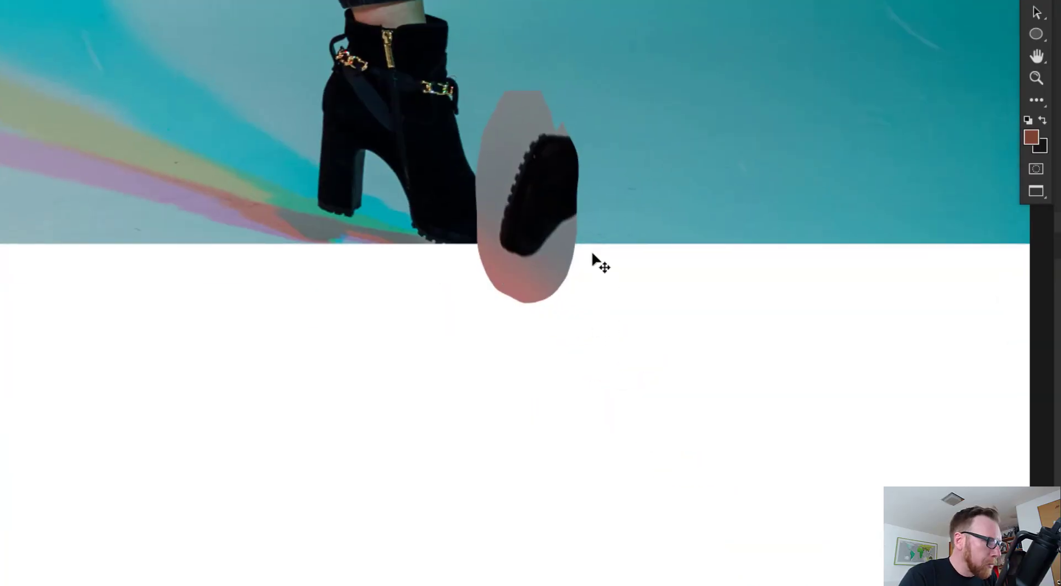
key(ctrl+t)
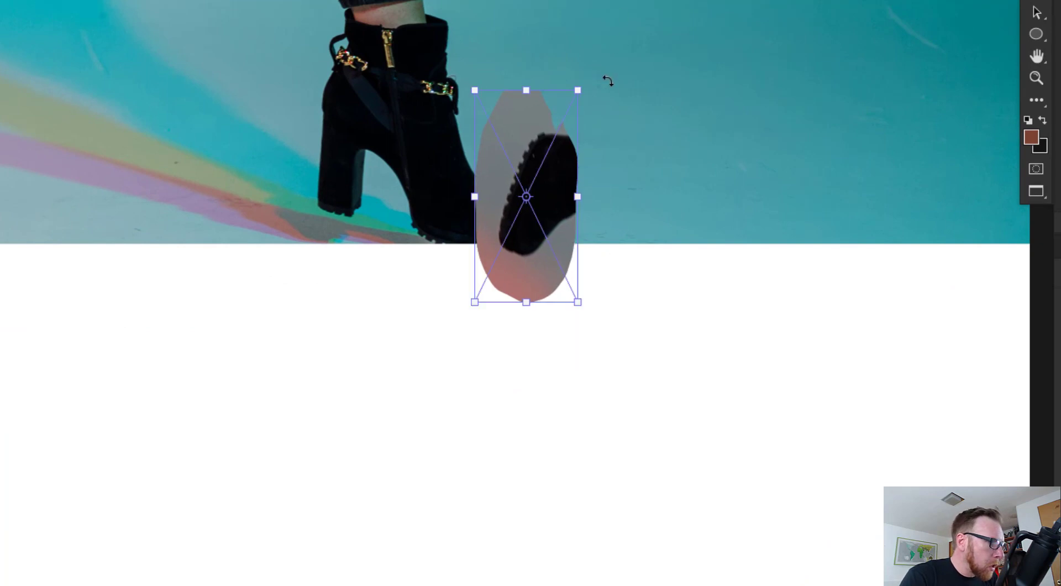
drag(605, 80, 383, 168)
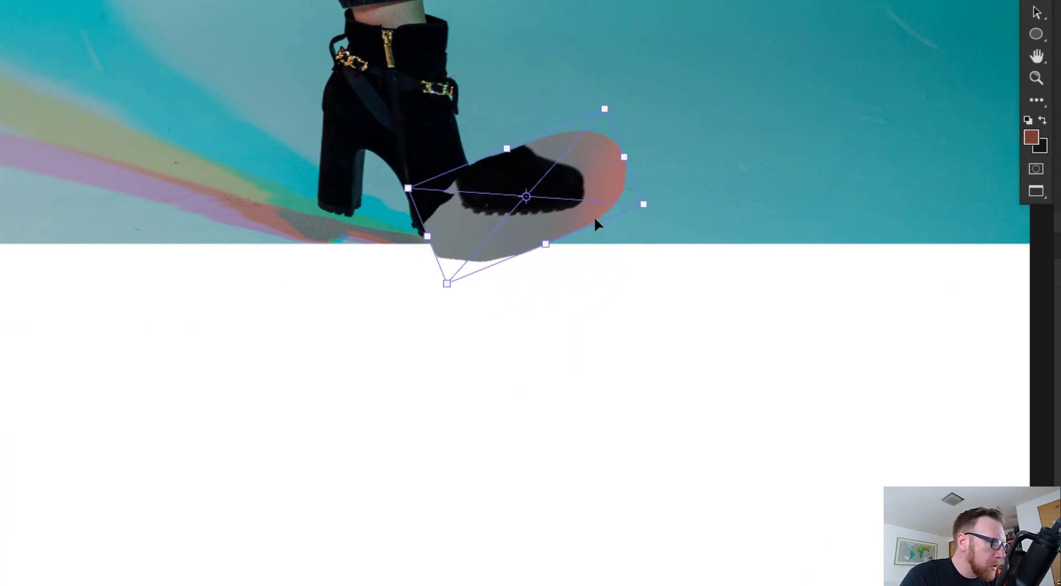
drag(572, 184, 541, 231)
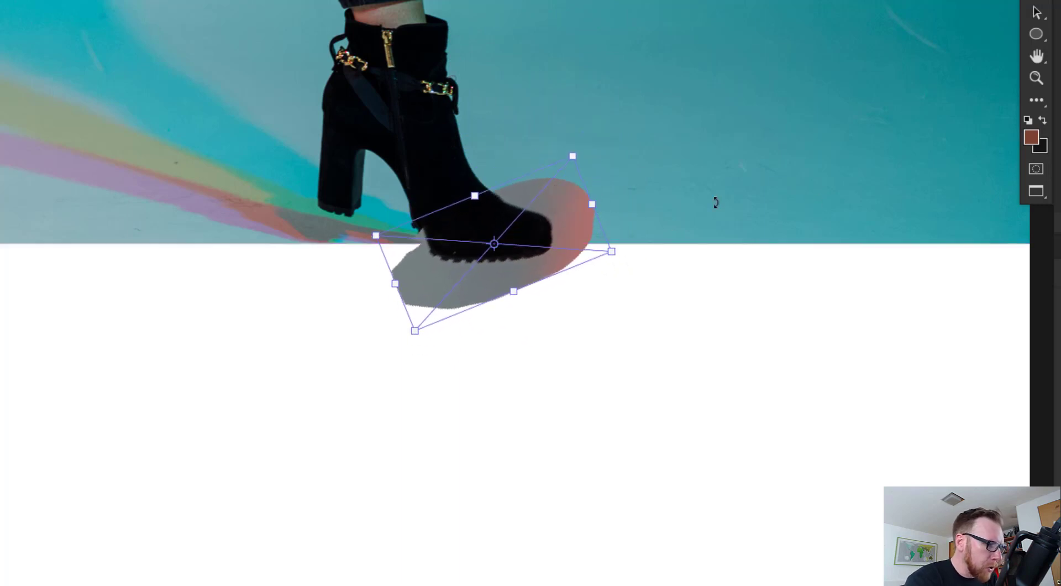
key(Return)
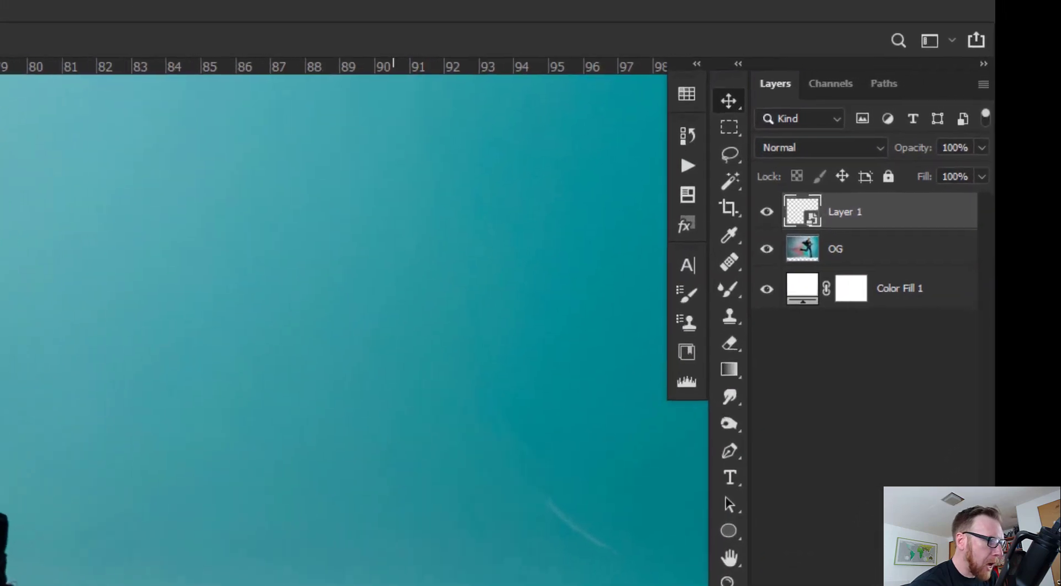
- Set the toe layer's opacity to 50% to see the front boot underneath
key(5)
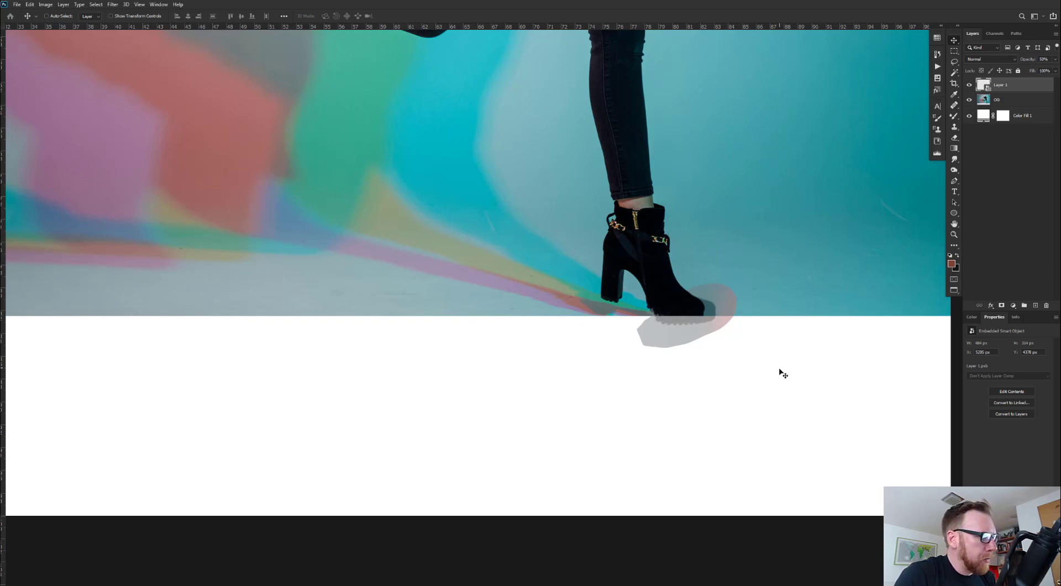
key(ctrl+plus)
key(ctrl+plus)
drag(701, 356, 555, 298)
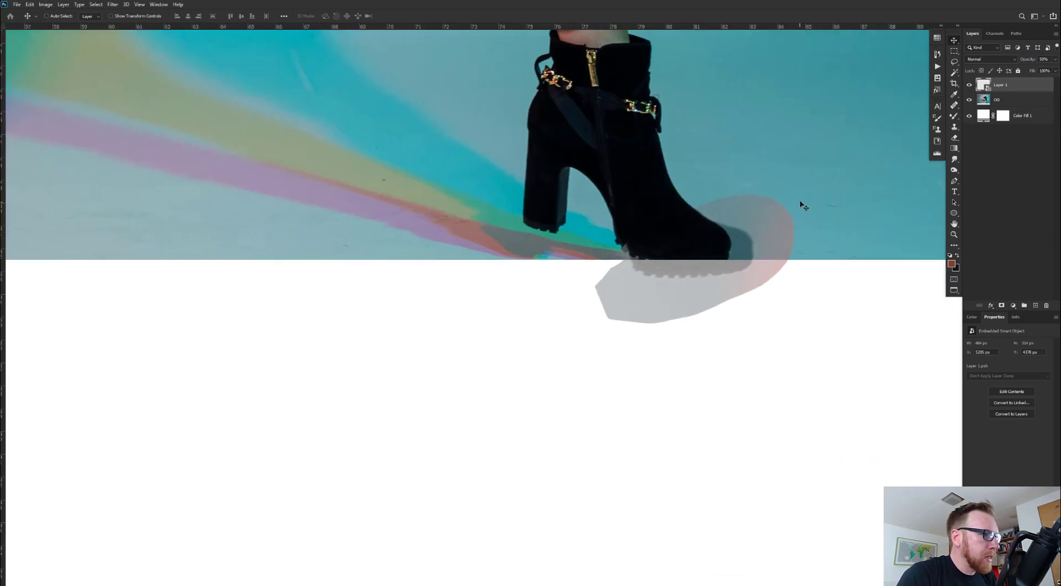
drag(770, 224, 741, 258)
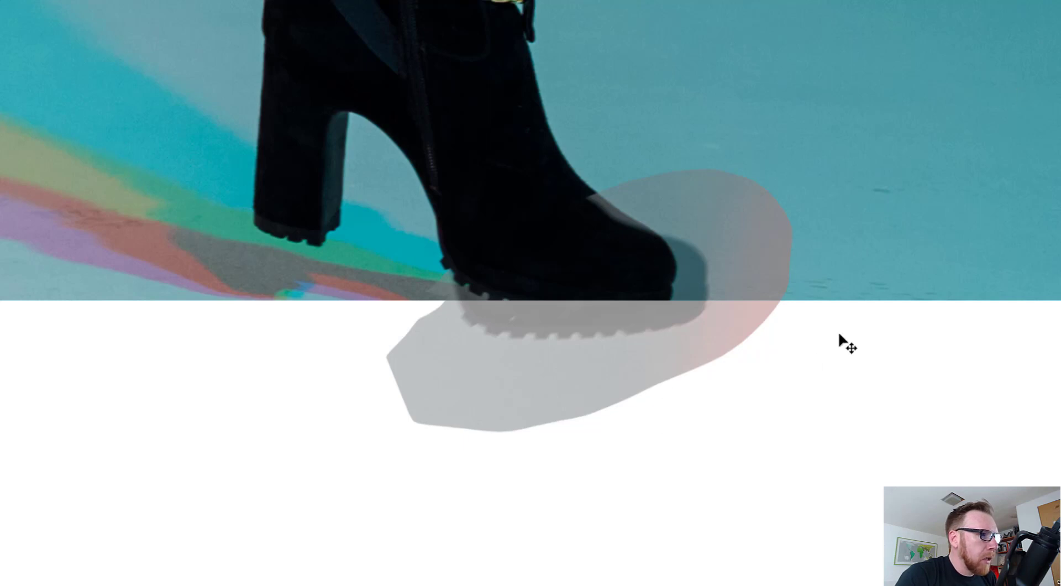
- Try rotating and shrinking the toe piece, then distorting its lower front corner far outward with Free Transform
key(ctrl+t)
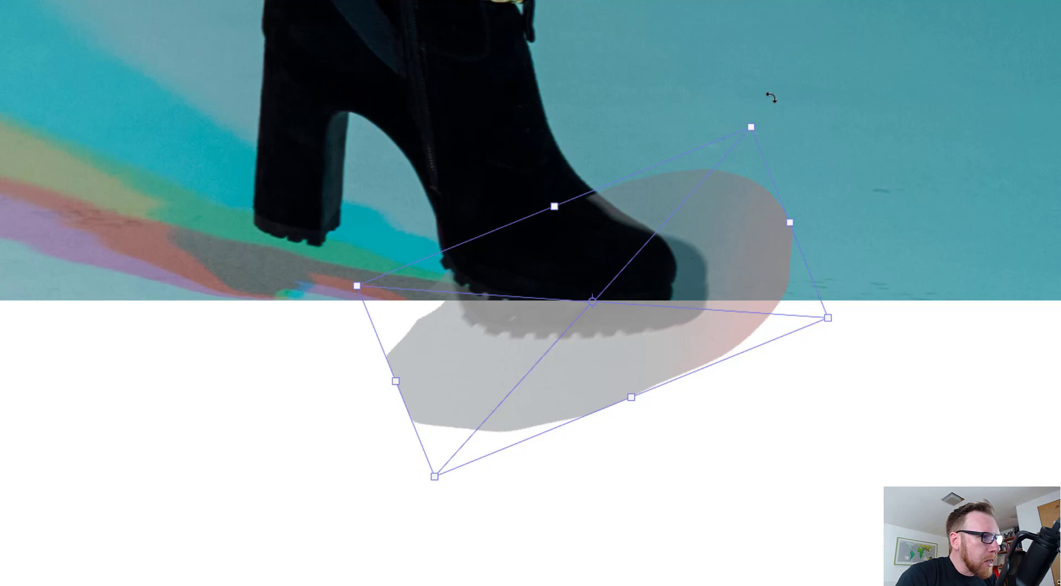
drag(771, 97, 739, 201)
drag(711, 334, 697, 310)
drag(776, 367, 791, 267)
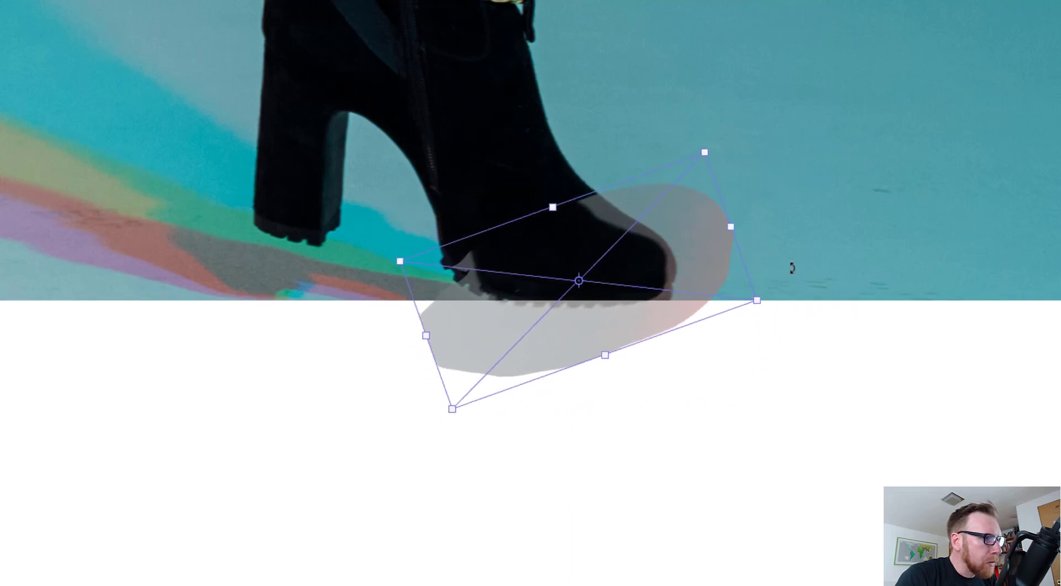
drag(758, 302, 861, 567)
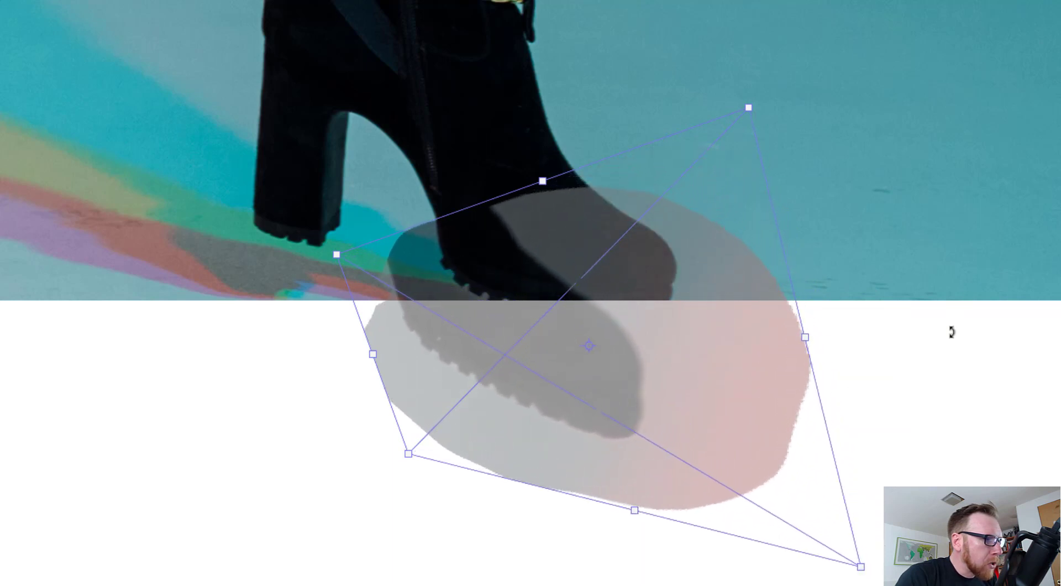
key(Return)
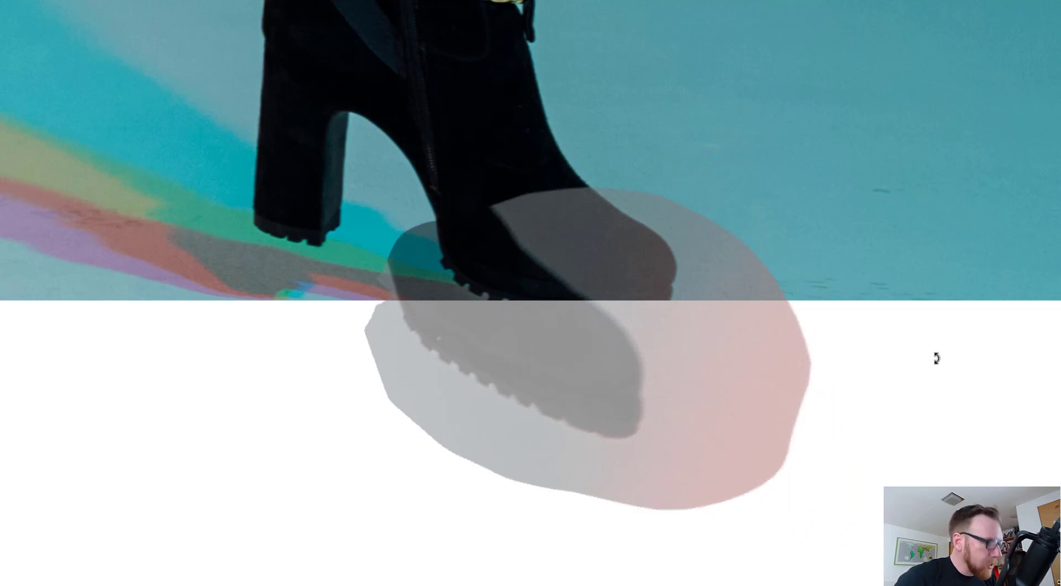
- Try pulling the distorted corner of the toe smart object back up in a renewed Free Transform
key(ctrl+t)
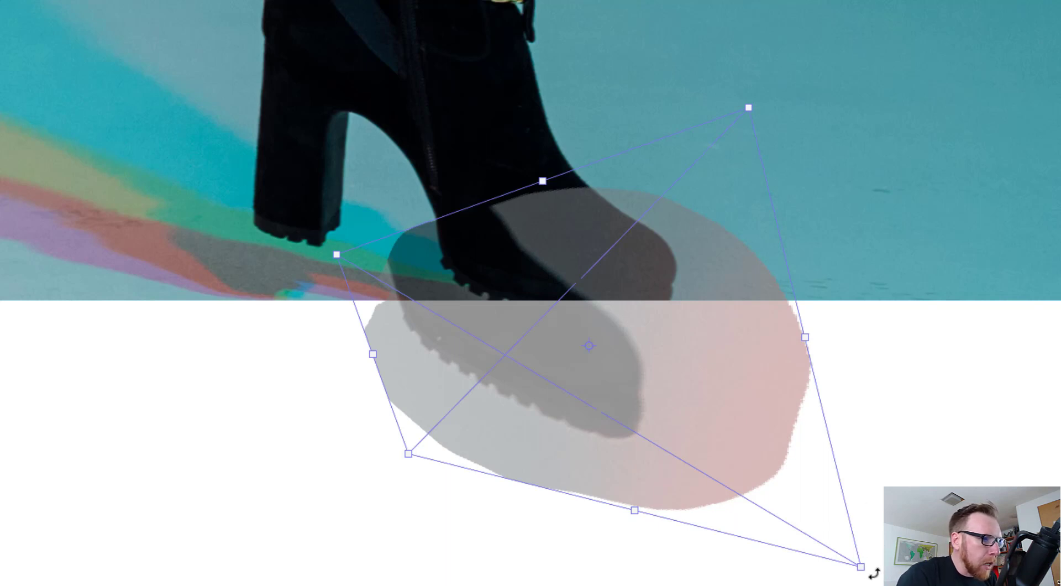
drag(856, 558, 761, 229)
key(Return)
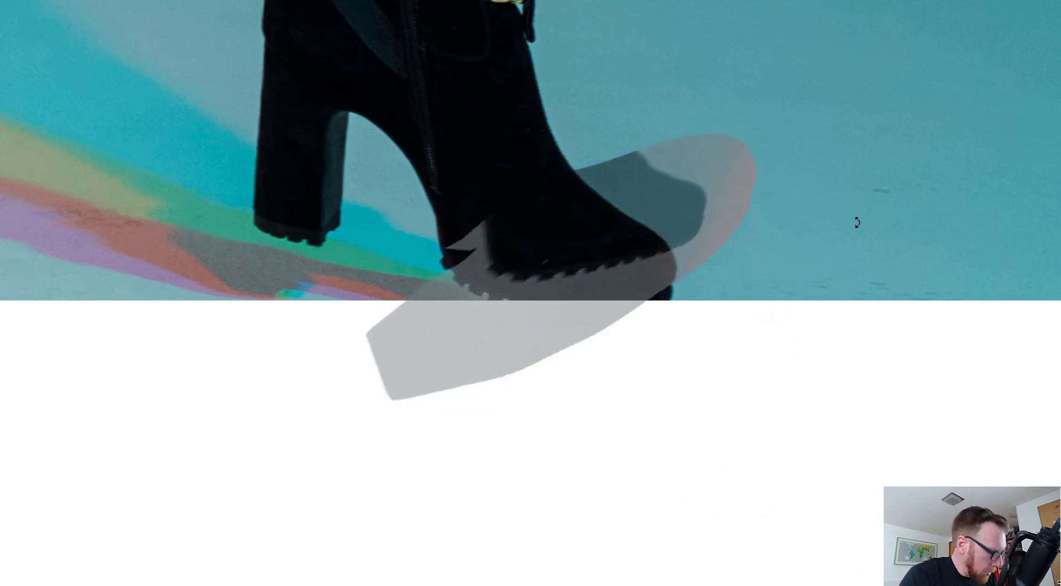
key(ctrl+t)
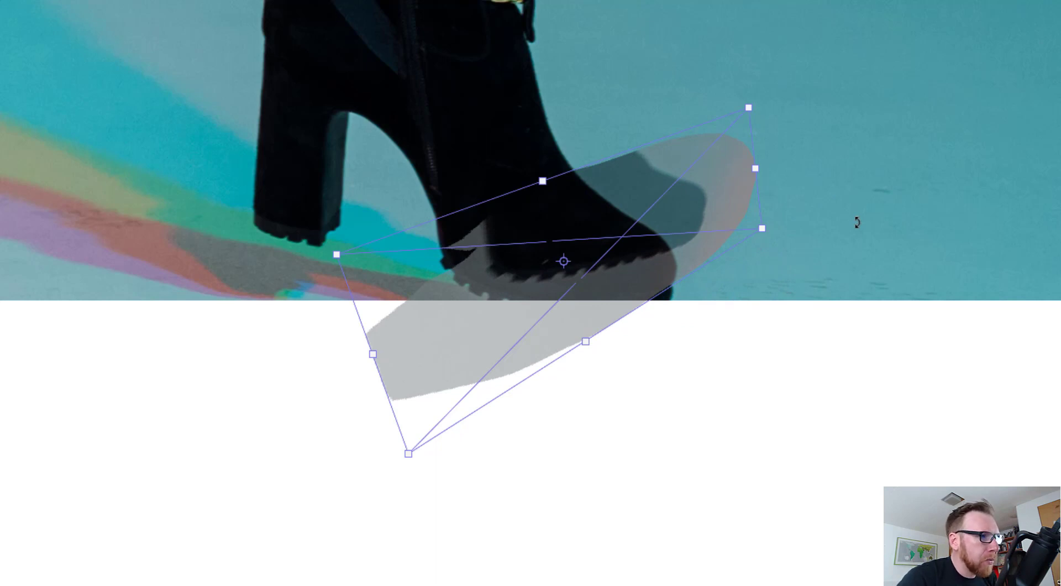
key(Return)
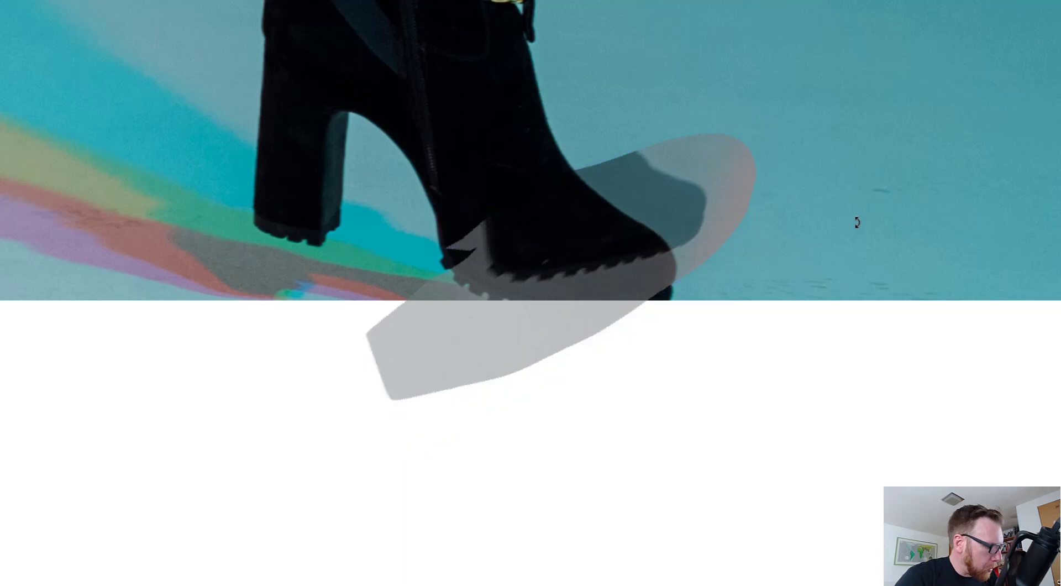
- Undo the trial distortions of the toe piece
key(ctrl)
key(ctrl+z)
key(ctrl+z)
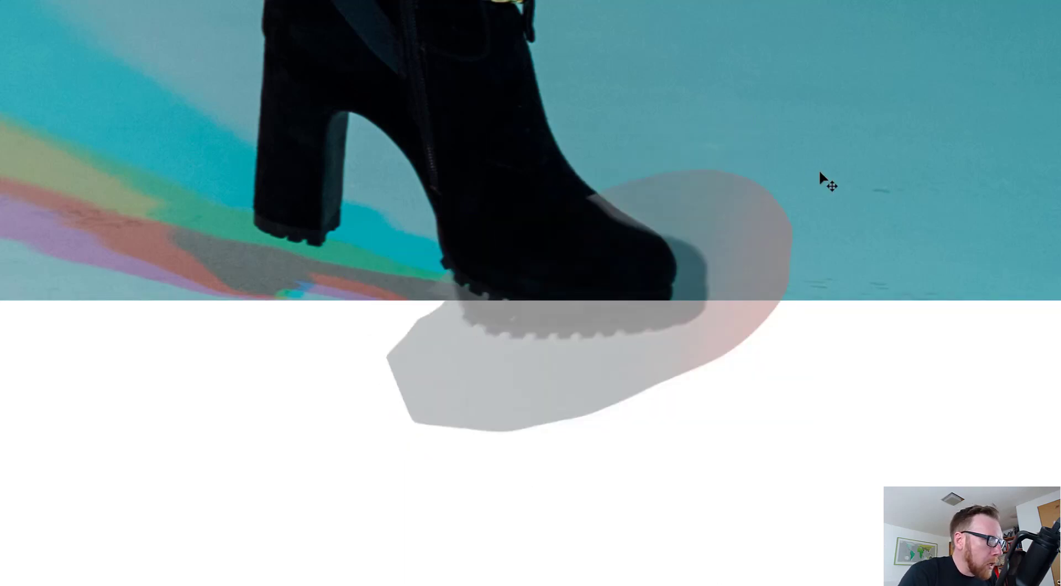
- Rotate, reposition and scale the toe piece with Free Transform so its tip and sole line up with the front boot
key(ctrl+t)
drag(826, 133, 801, 124)
drag(757, 342, 725, 312)
alt+click(678, 289)
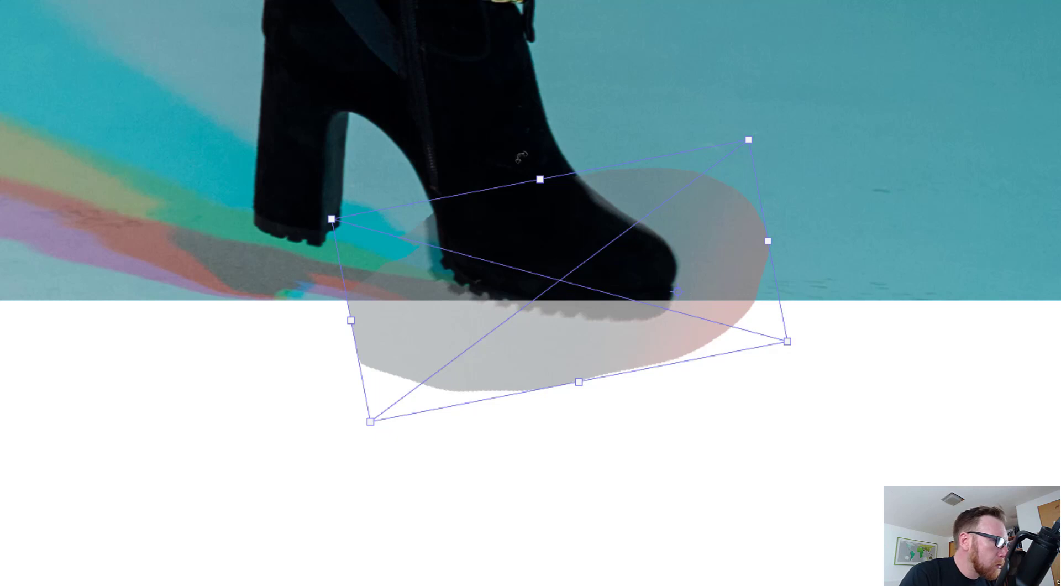
drag(332, 218, 364, 225)
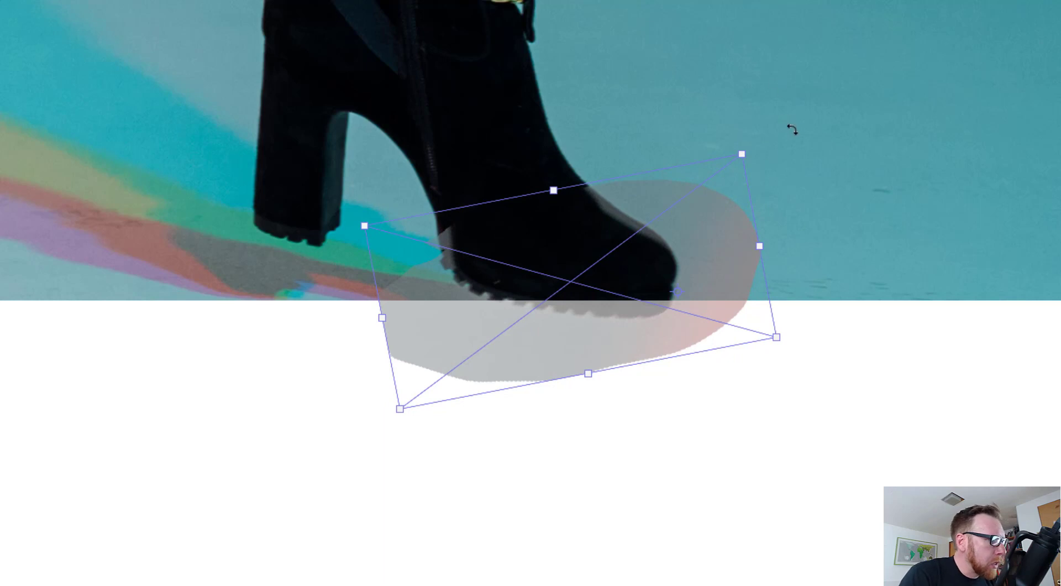
key(Return)
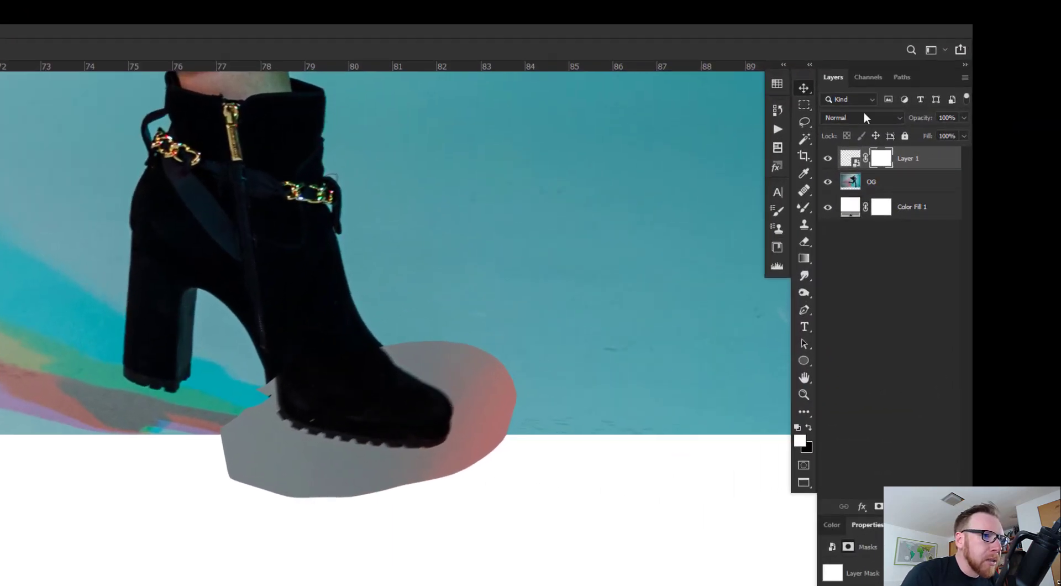
- Invert Layer 1's mask to black and paint white along the front boot's toe and sole to reveal the rebuilt edge
key(ctrl+i)
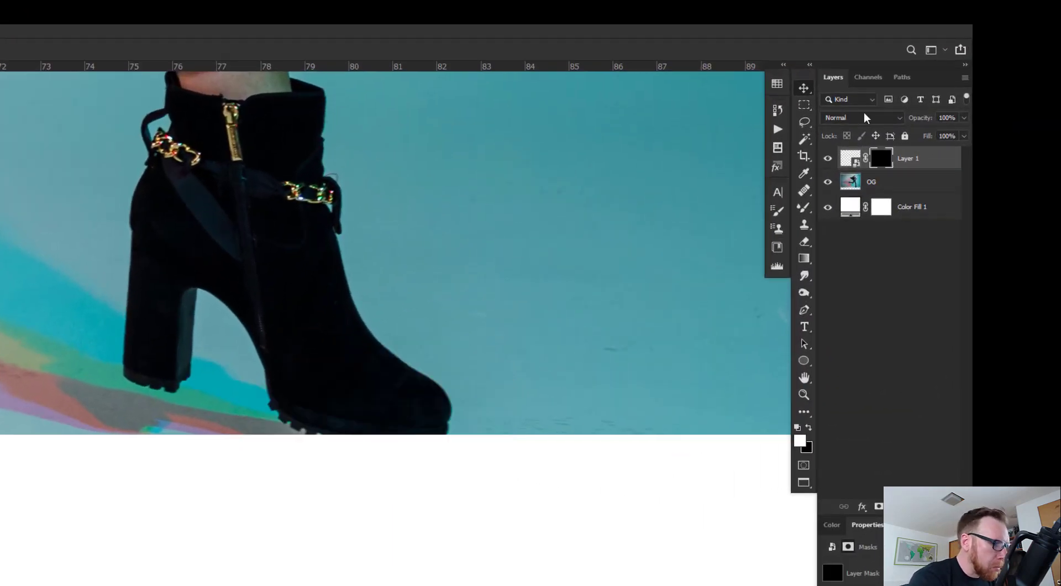
key(b)
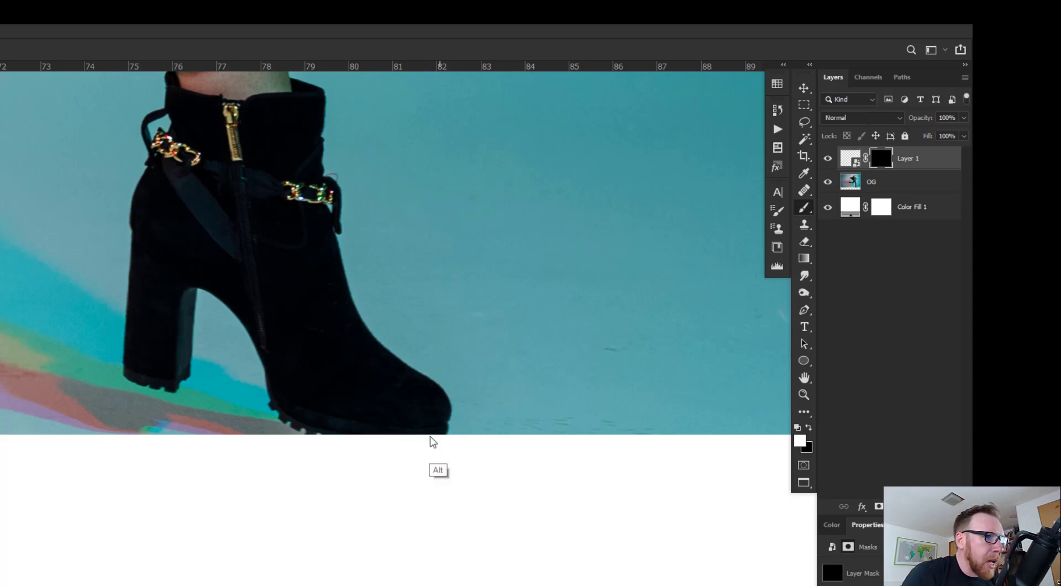
mouse_move(438, 436)
mouse_down()
mouse_move(387, 440)
mouse_move(424, 430)
mouse_move(351, 433)
mouse_up()
mouse_move(334, 425)
mouse_down()
mouse_move(452, 428)
mouse_move(400, 437)
mouse_up()
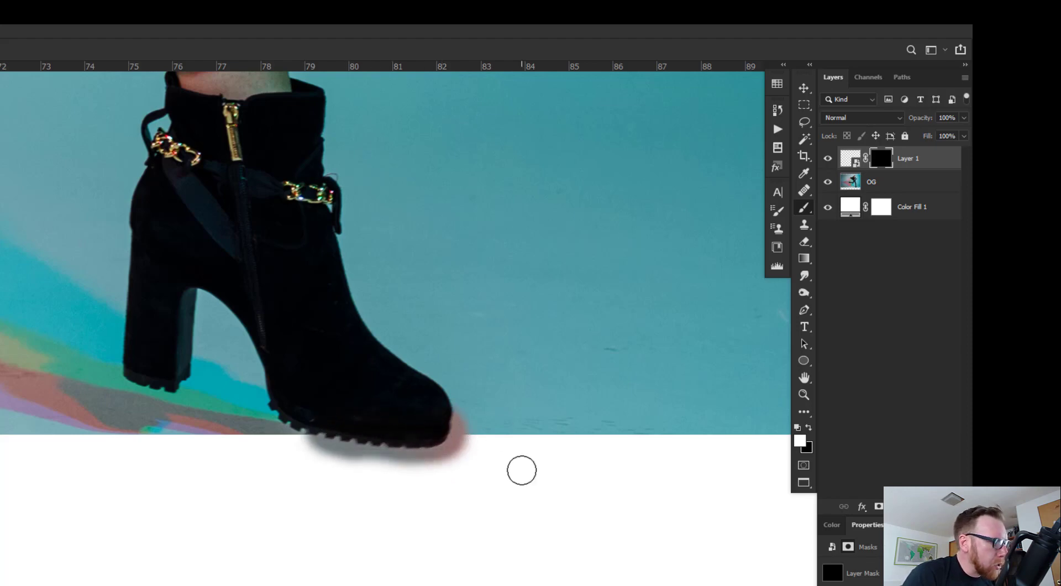
key(v)
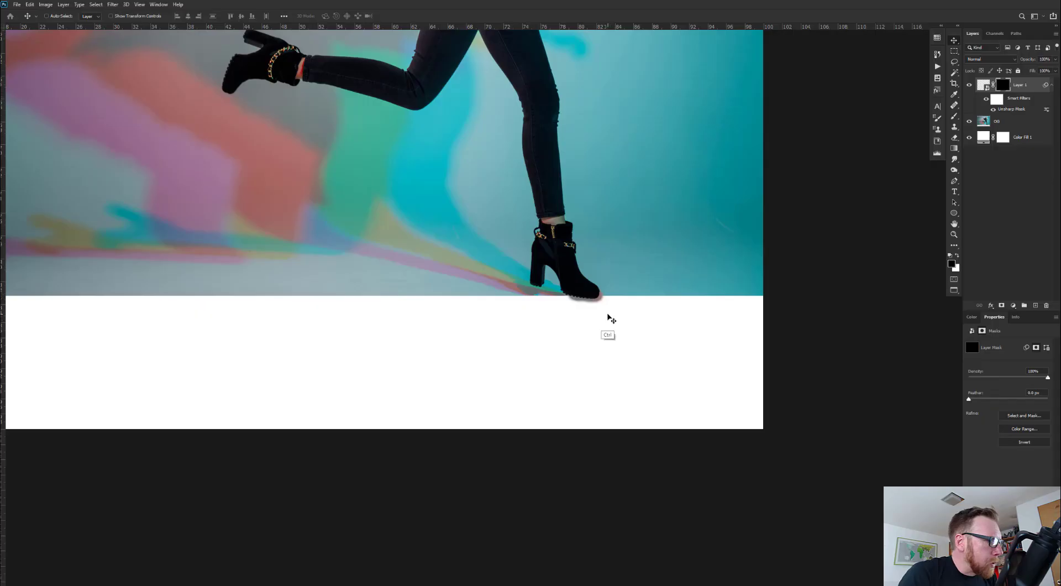
- Merge Layer 1 and the OG layer into a separate new layer, keeping both originals
scroll(608, 319, up, 3)
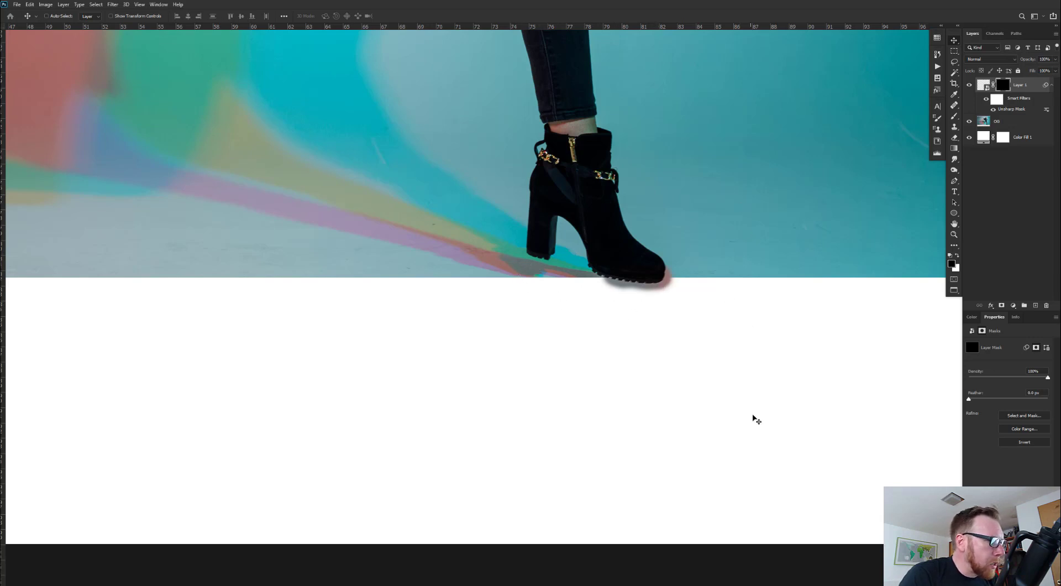
scroll(724, 341, down, 4)
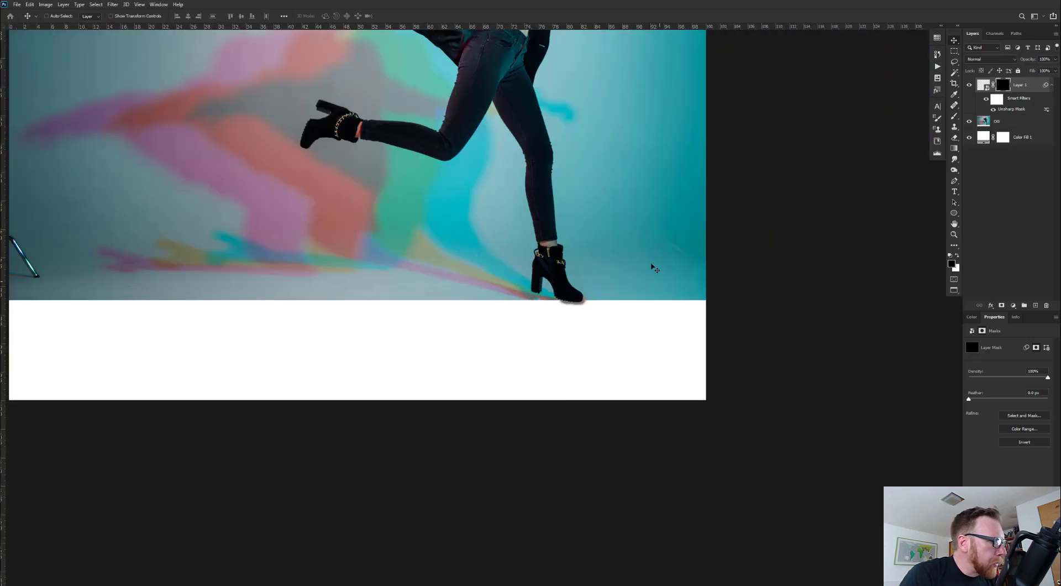
scroll(544, 348, down, 1)
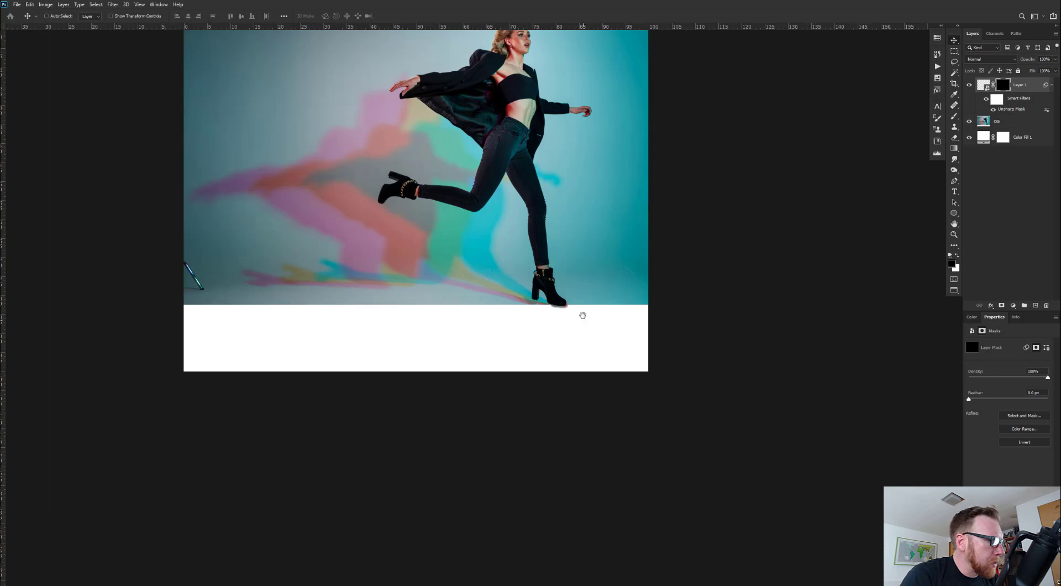
drag(582, 315, 746, 402)
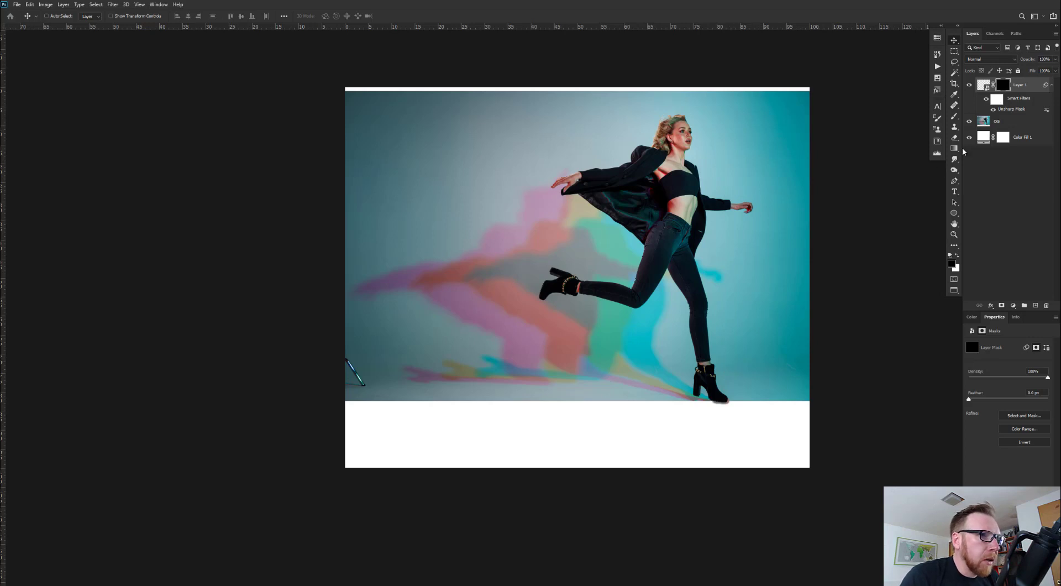
click(1022, 121)
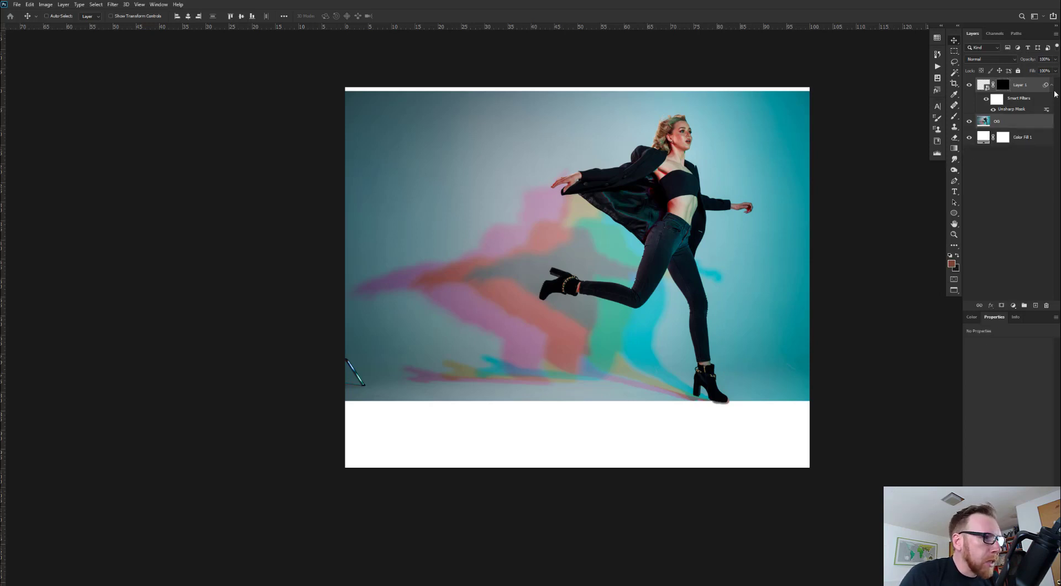
click(1055, 33)
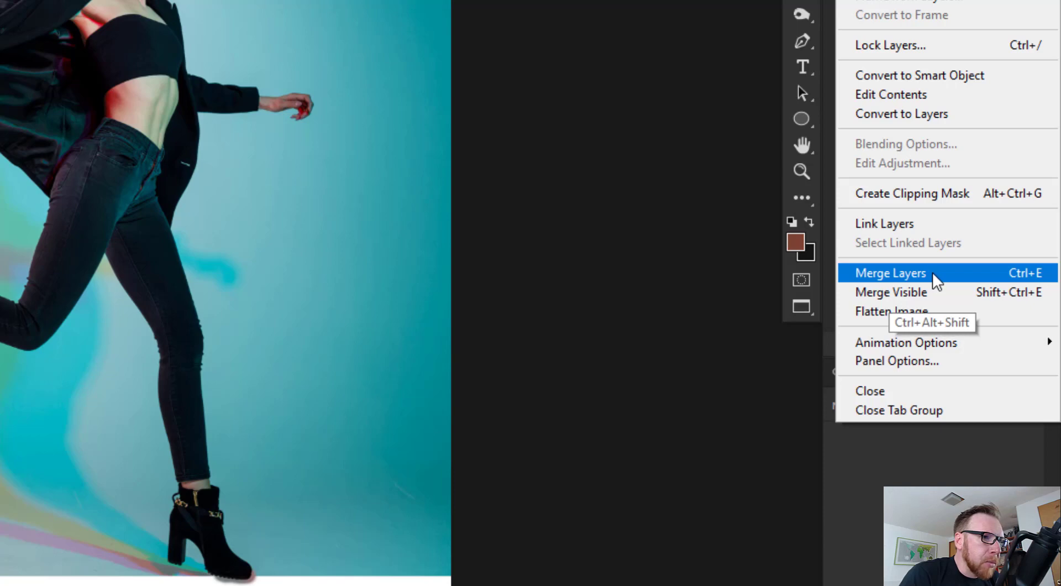
ctrl+alt+shift+click(933, 273)
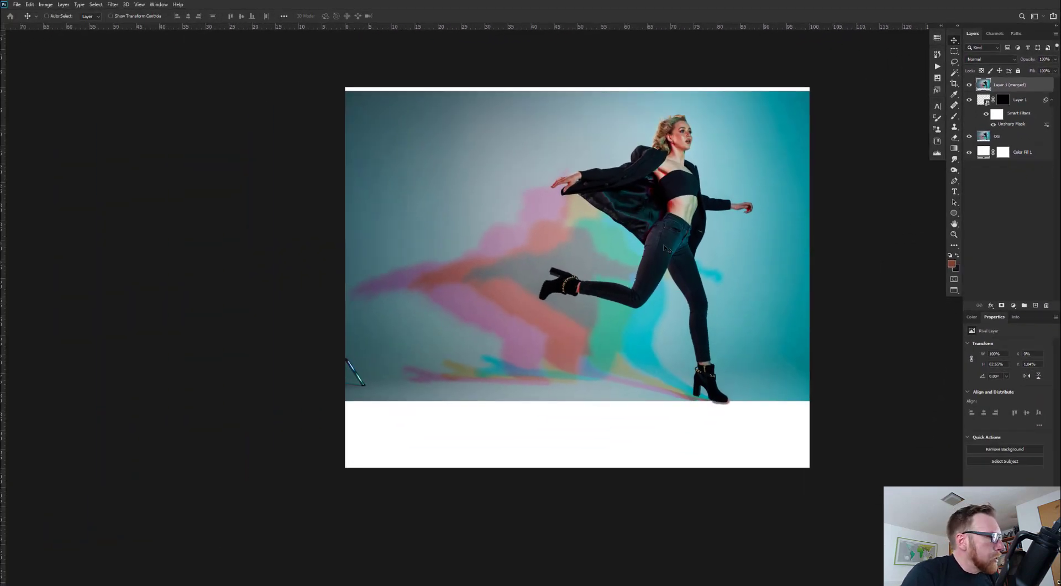
- Select the running woman on the merged layer with the automatic Subject selection
click(99, 6)
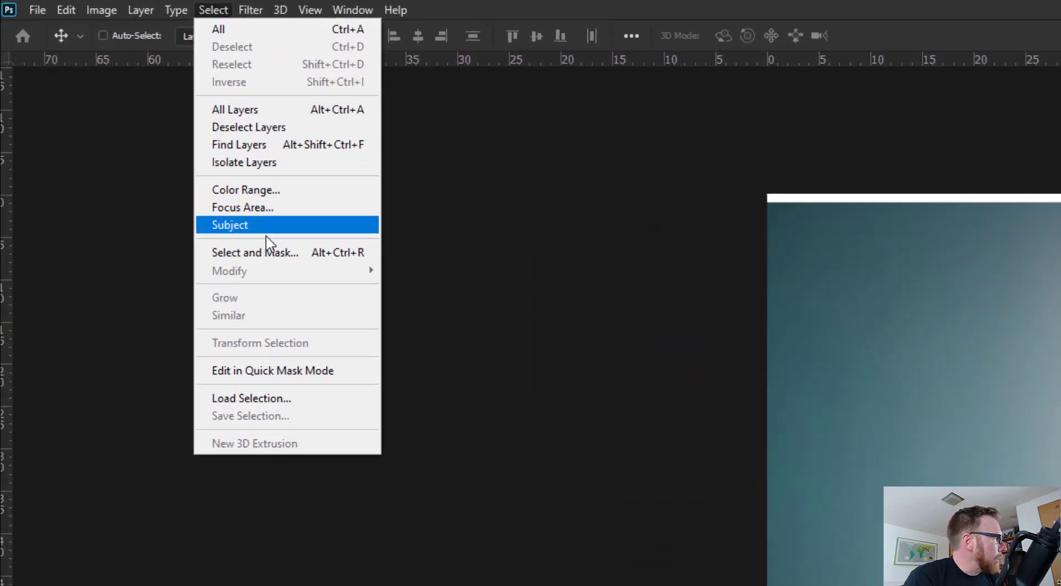
click(284, 241)
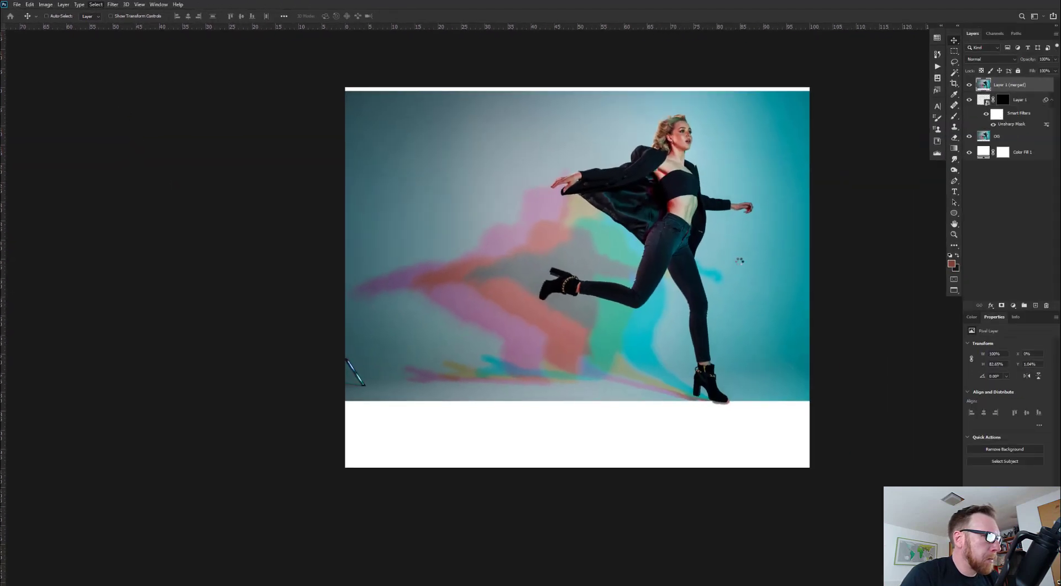
key(ctrl+plus)
key(ctrl+plus)
key(ctrl+plus)
drag(786, 183, 593, 371)
drag(702, 148, 704, 293)
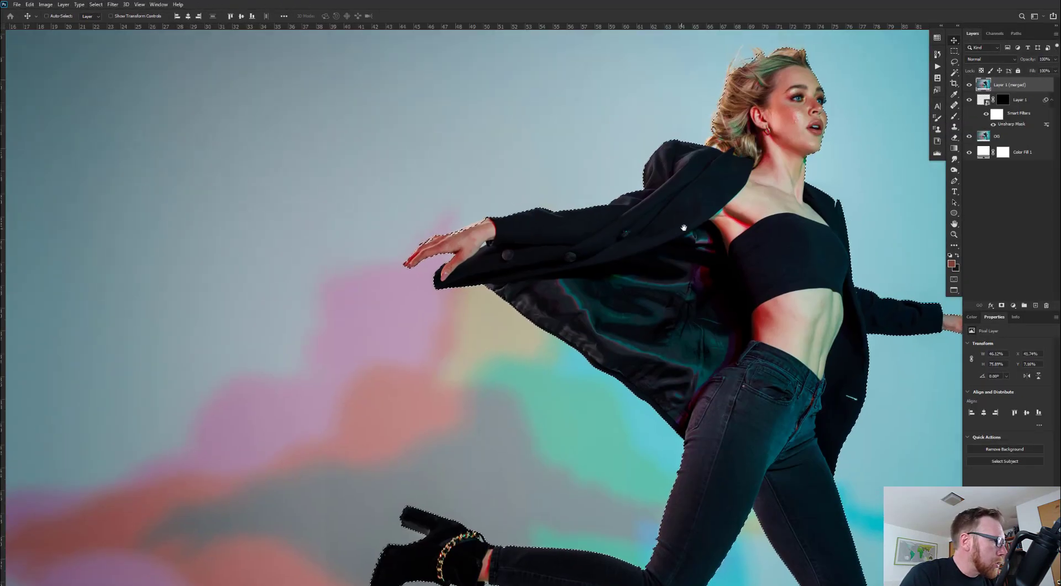
drag(704, 243, 757, 268)
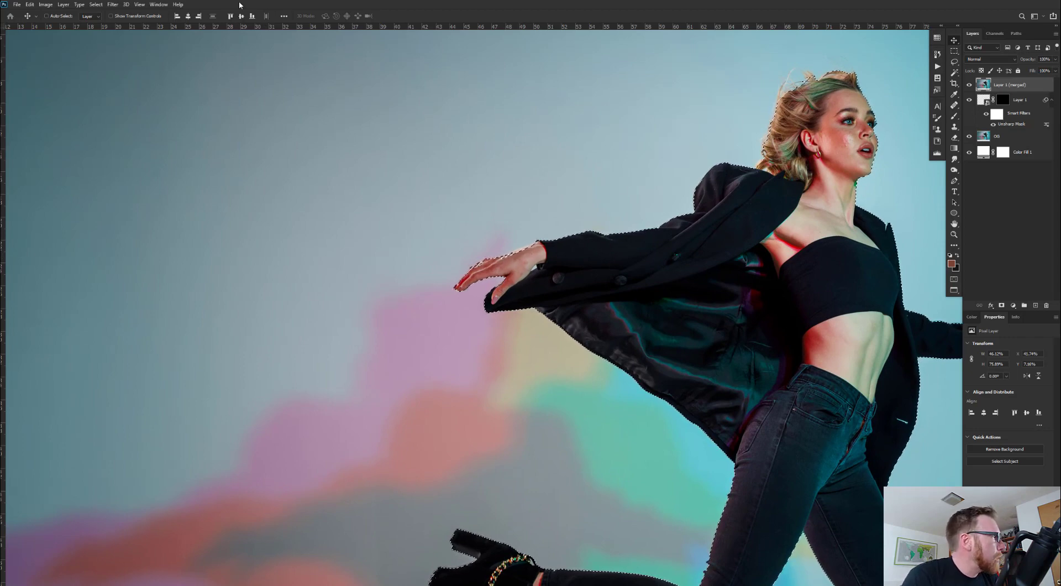
- Expand the selection around the woman by 10 pixels
click(97, 5)
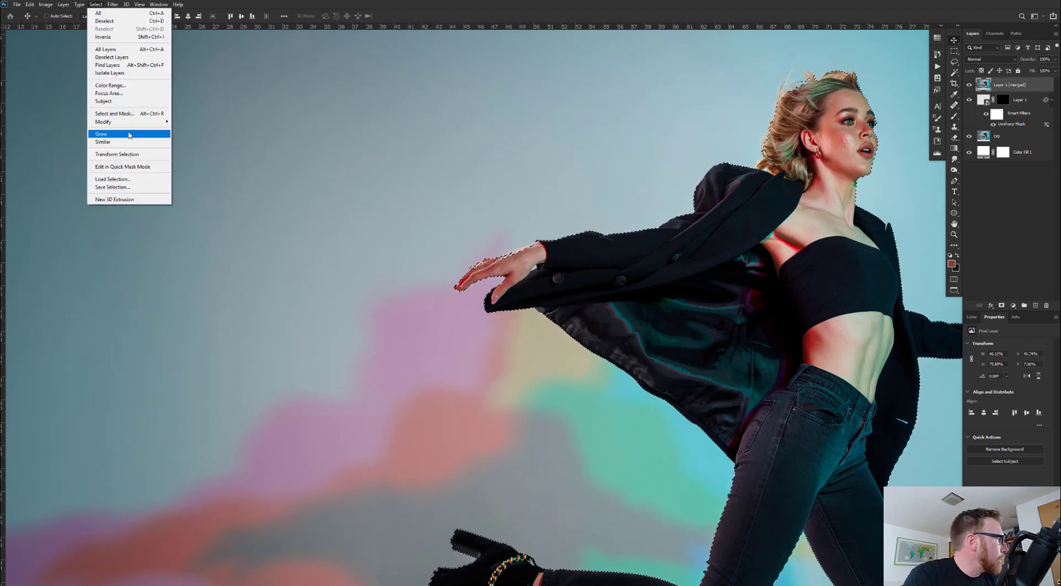
mouse_move(154, 122)
click(185, 137)
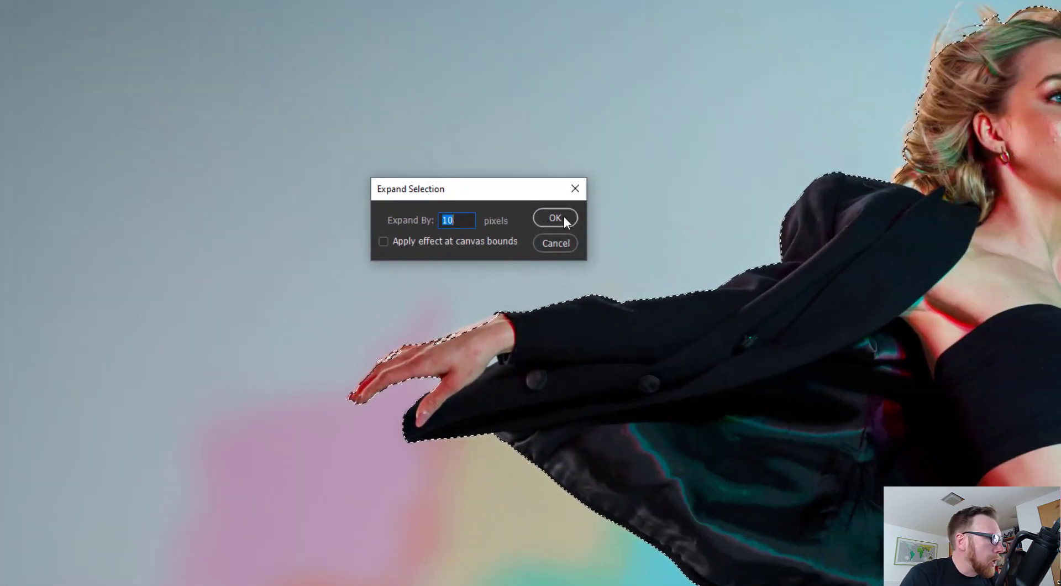
click(555, 218)
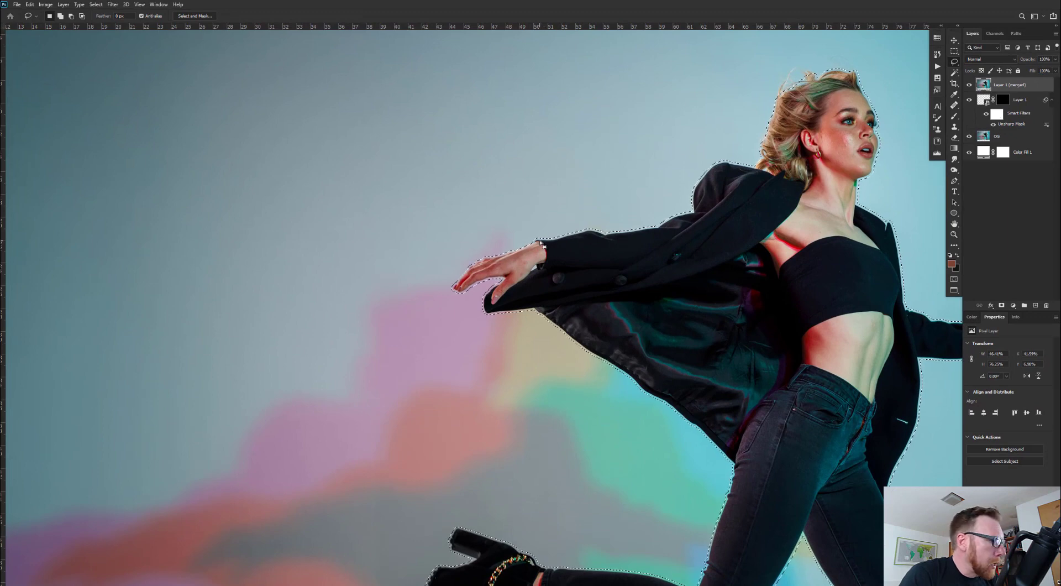
- Add the missed area at the rear wrist and the loose hair around the head to the selection with the Lasso tool
key(shift)
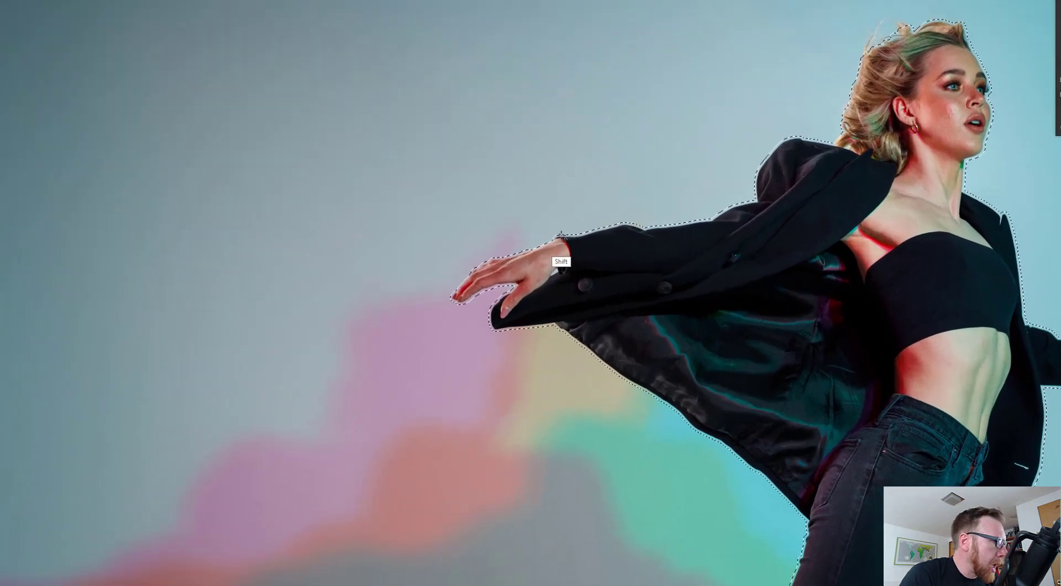
mouse_move(539, 238)
mouse_down()
mouse_move(580, 231)
mouse_move(529, 264)
mouse_move(566, 262)
mouse_up()
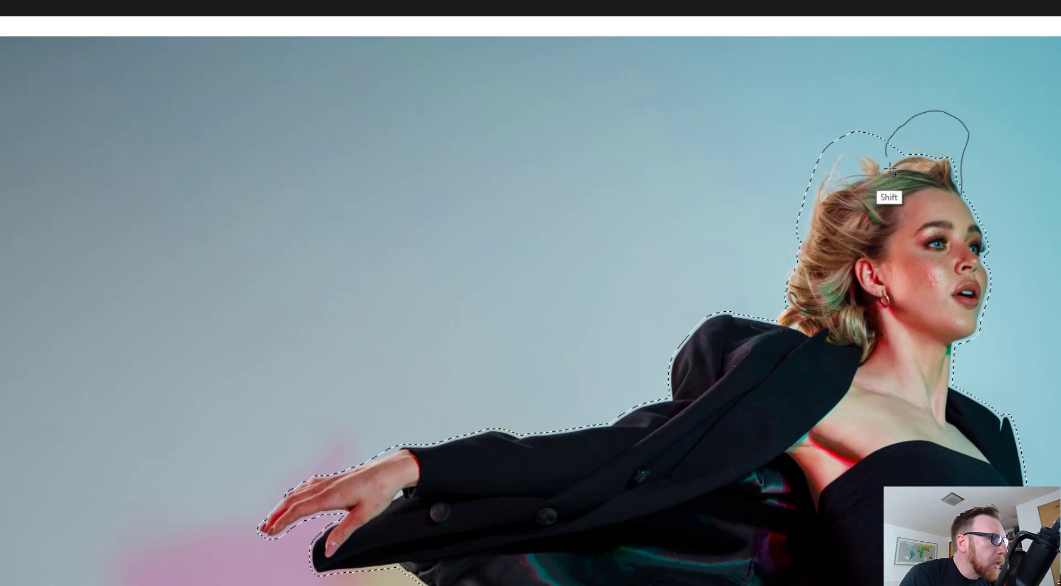
drag(999, 328, 935, 24)
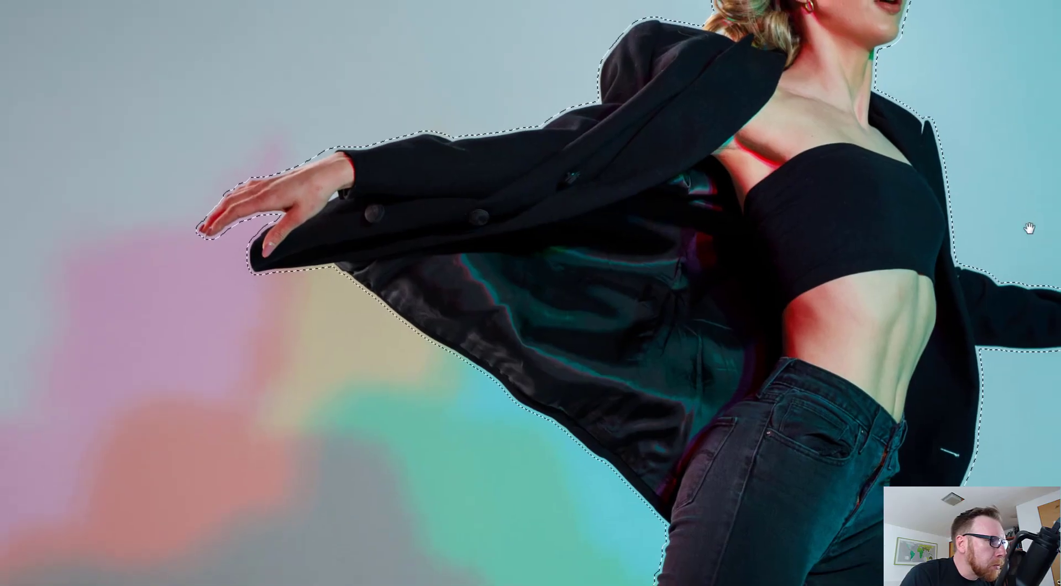
drag(1041, 230, 981, 6)
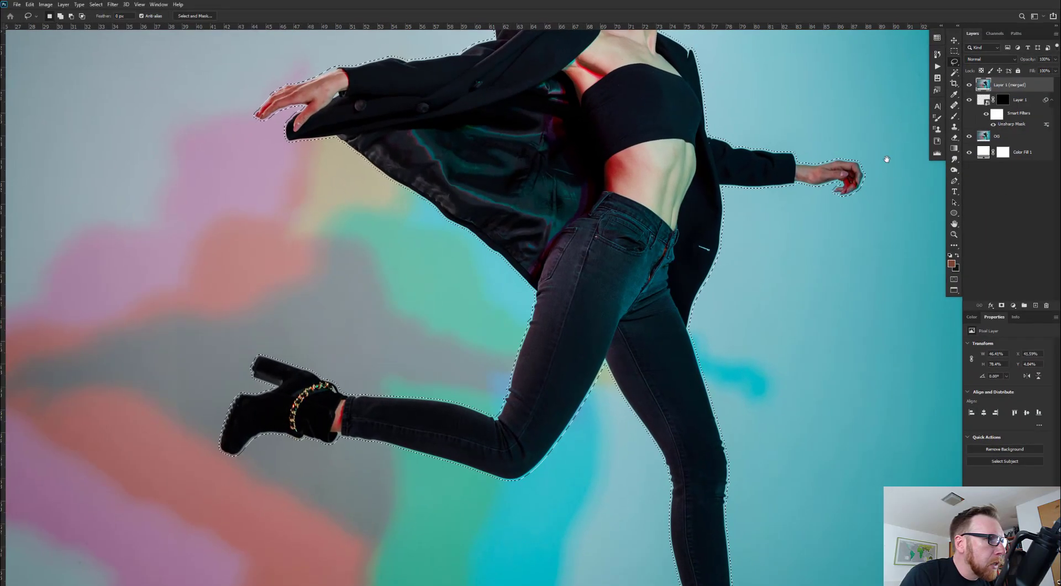
drag(615, 409, 685, 268)
drag(784, 342, 746, 222)
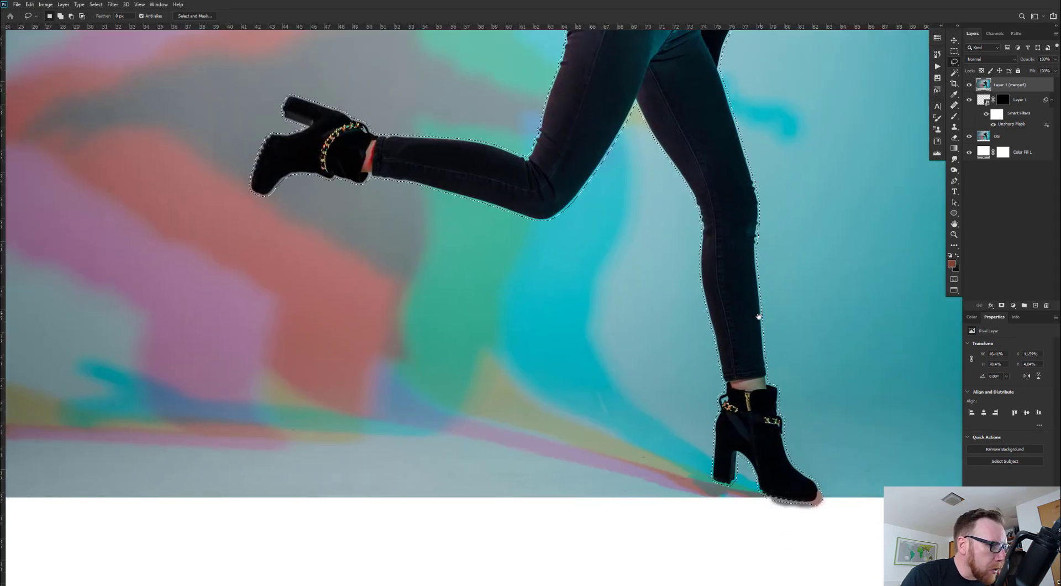
drag(775, 312, 738, 238)
drag(702, 193, 706, 226)
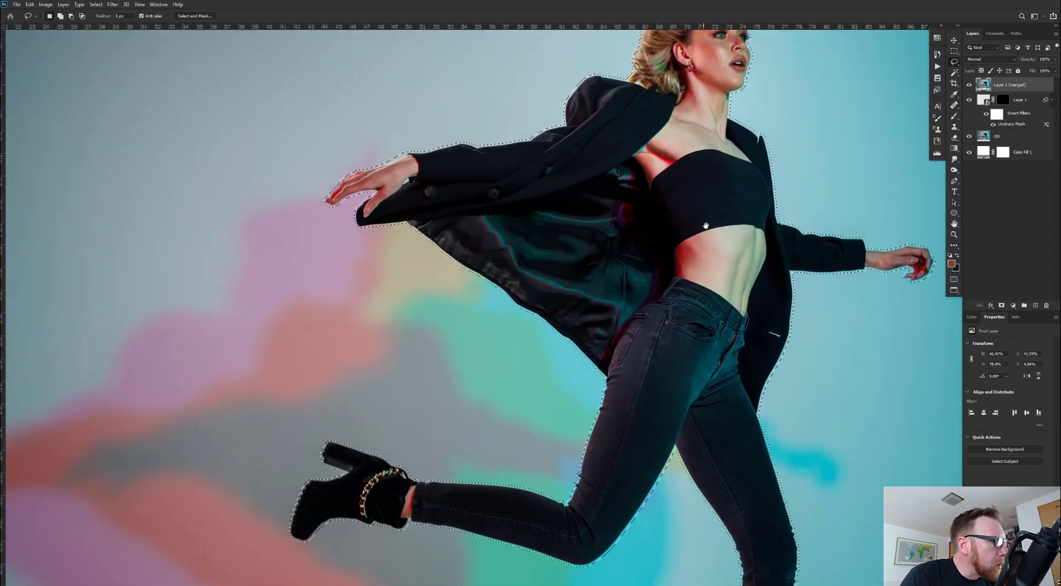
drag(709, 154, 748, 232)
- Duplicate the merged layer as a hidden copy above it and make the lower merged layer active
key(ctrl+0)
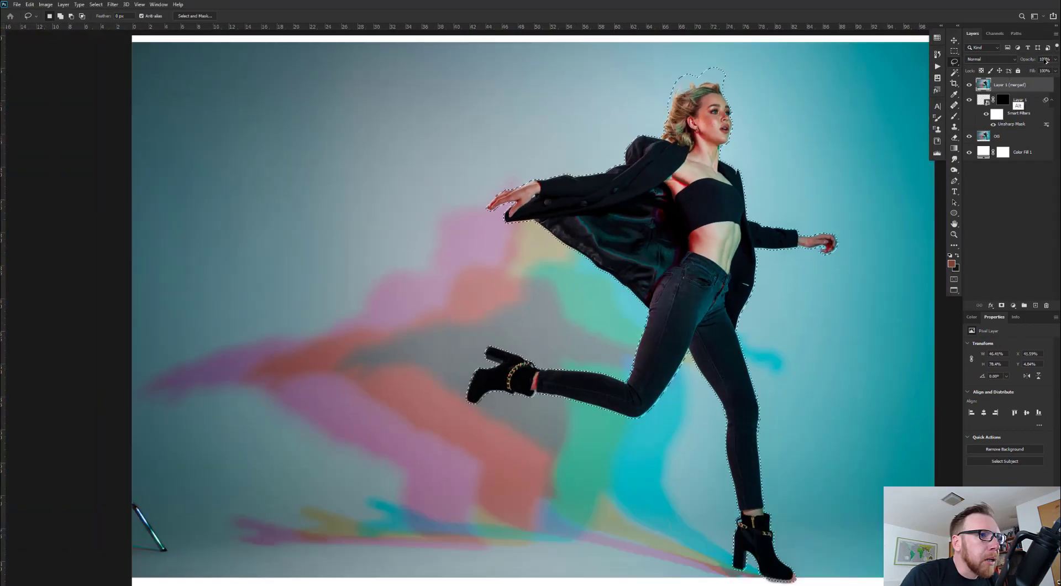
drag(1008, 87, 1043, 62)
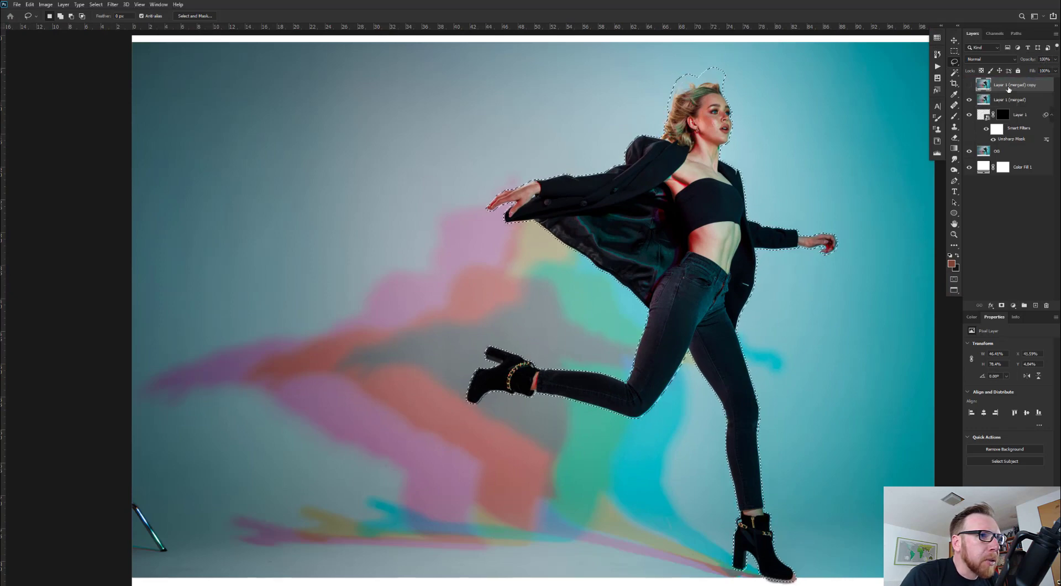
click(1004, 101)
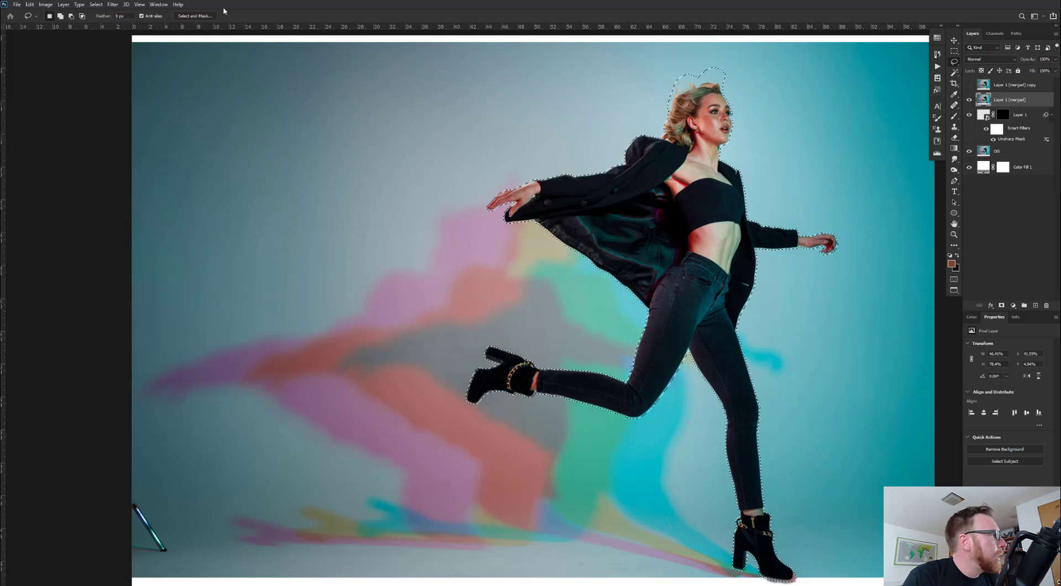
- Fill the selected woman with Content-Aware in Normal mode at 100% opacity with Color Adaptation, and clear the selection
click(114, 6)
mouse_move(30, 5)
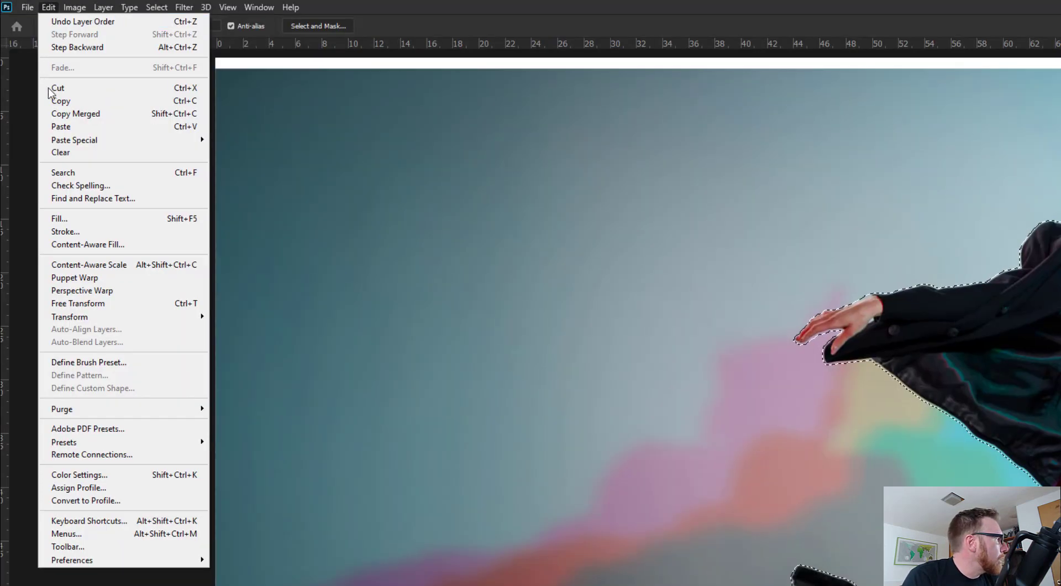
click(60, 219)
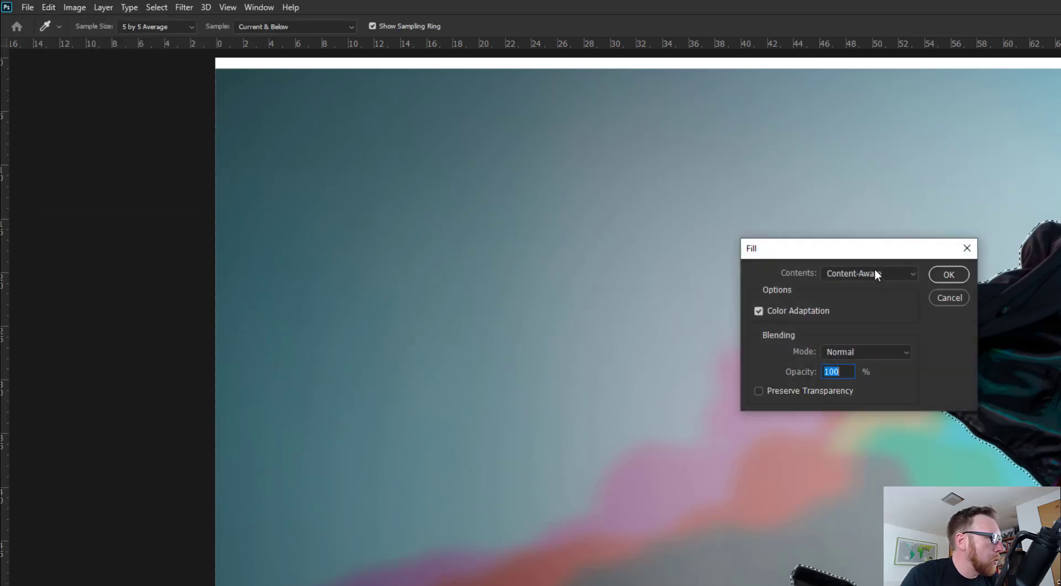
click(954, 276)
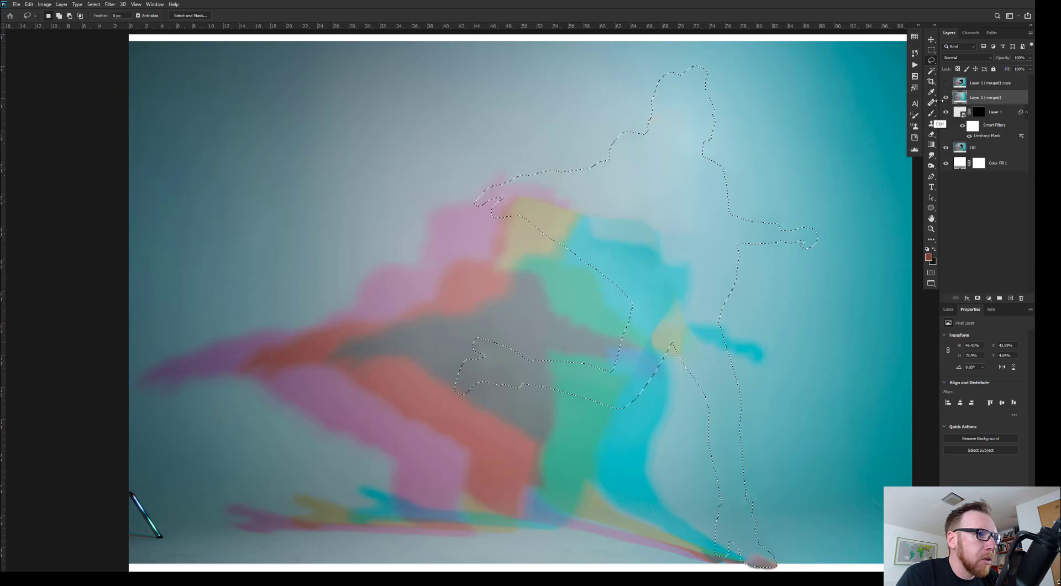
key(ctrl+d)
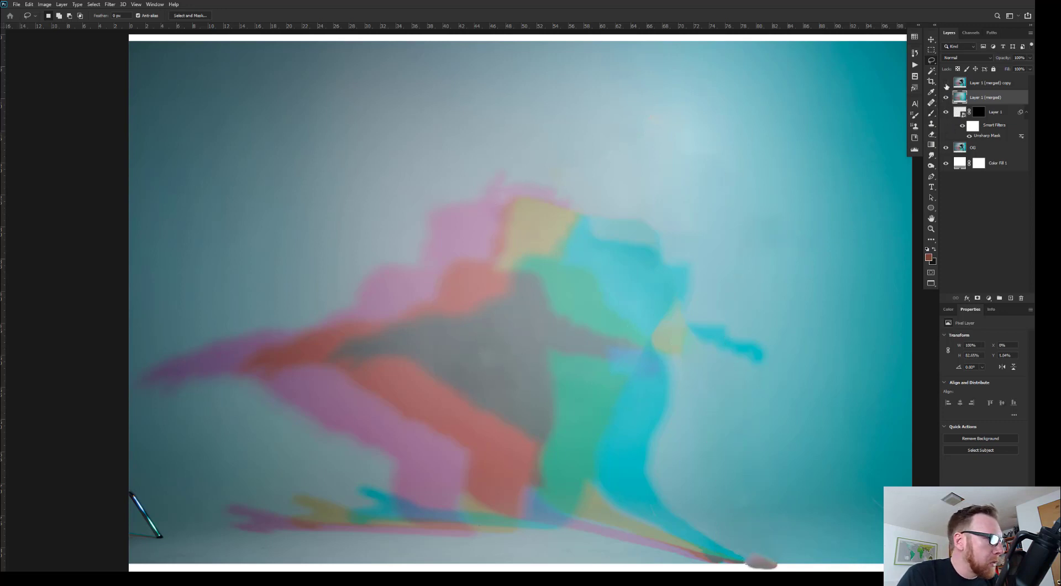
- Toggle the merged copy's visibility to compare it with the filled background, leaving the copy shown
click(946, 84)
click(945, 83)
click(945, 83)
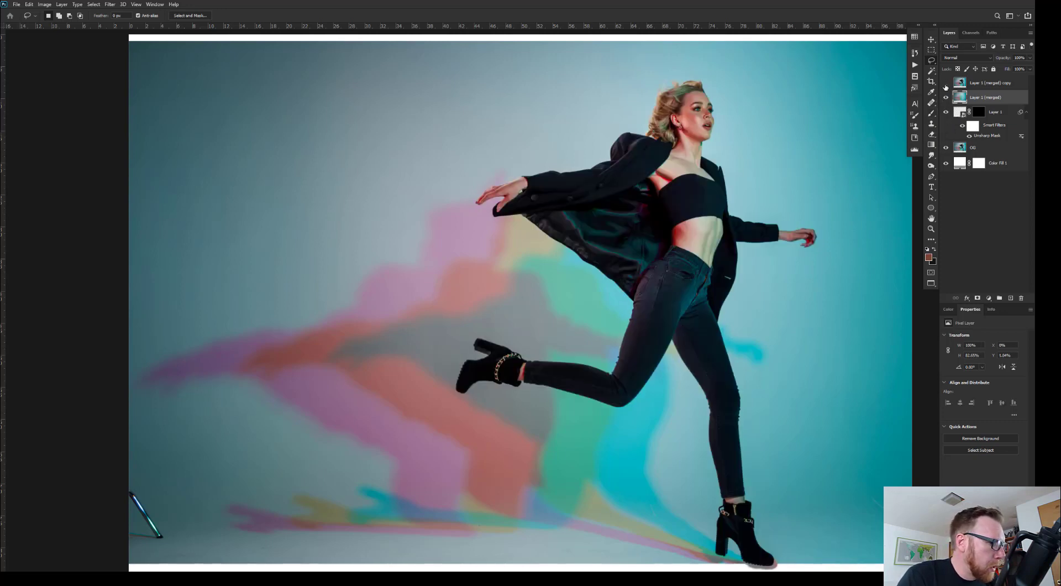
click(946, 83)
click(946, 84)
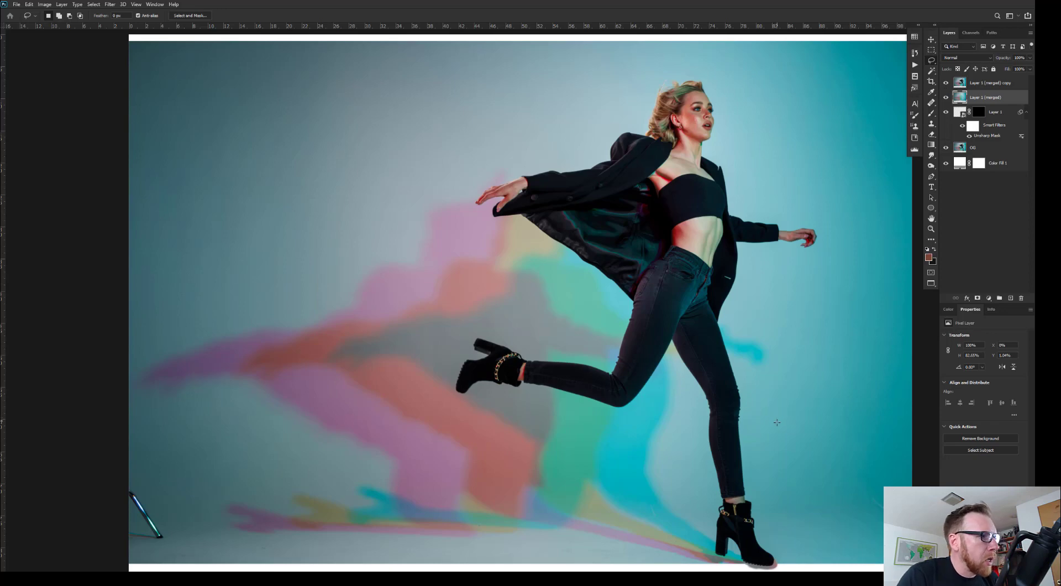
- Examine the woman's legs, the front boot and the blank strips around the photo's edges
key(ctrl+plus)
key(ctrl+plus)
drag(817, 308, 727, 242)
drag(795, 351, 811, 275)
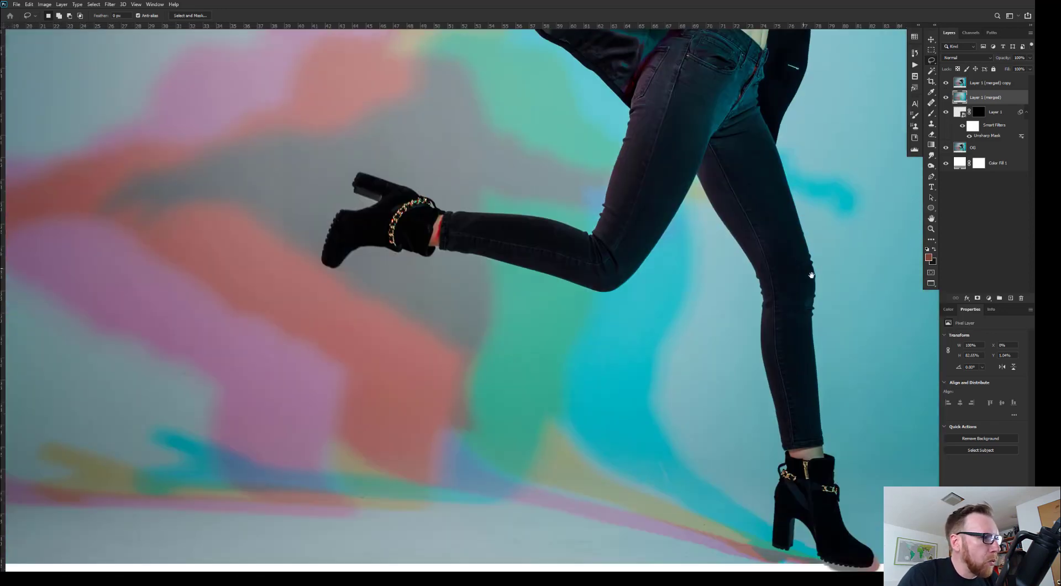
drag(697, 403, 699, 218)
drag(793, 148, 778, 284)
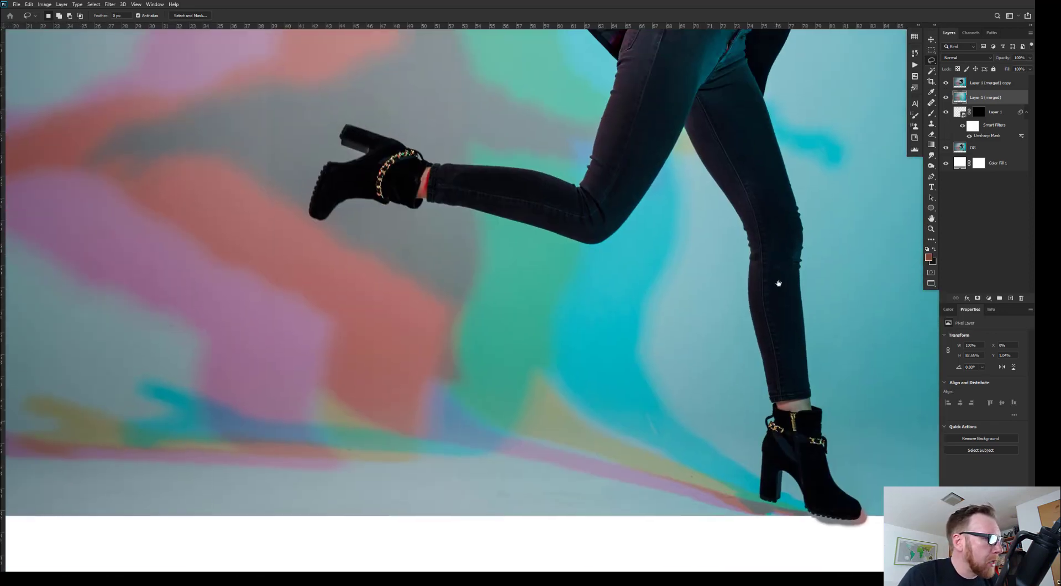
key(ctrl+minus)
key(ctrl+minus)
drag(698, 236, 780, 430)
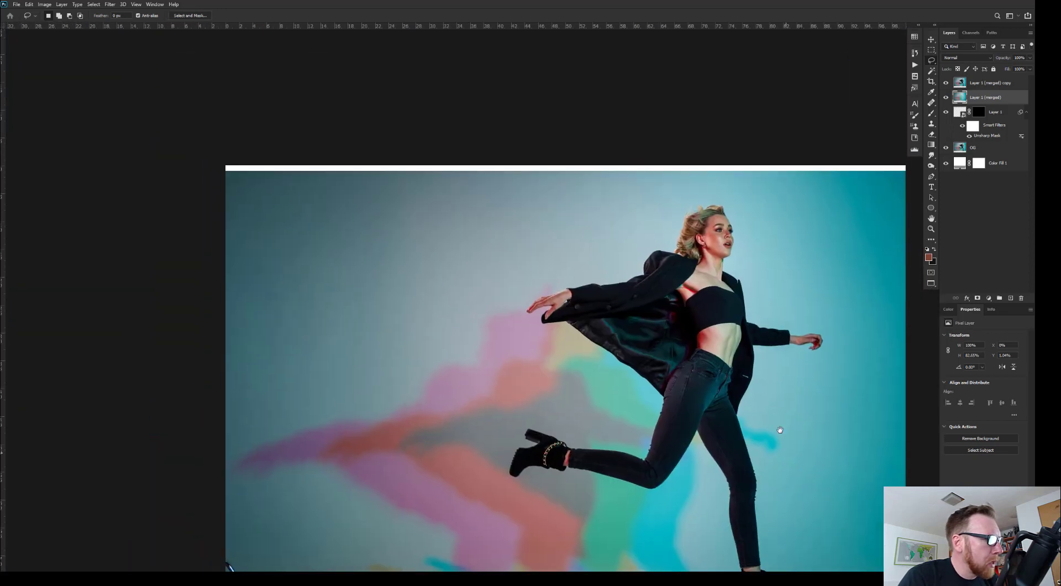
drag(744, 469, 749, 304)
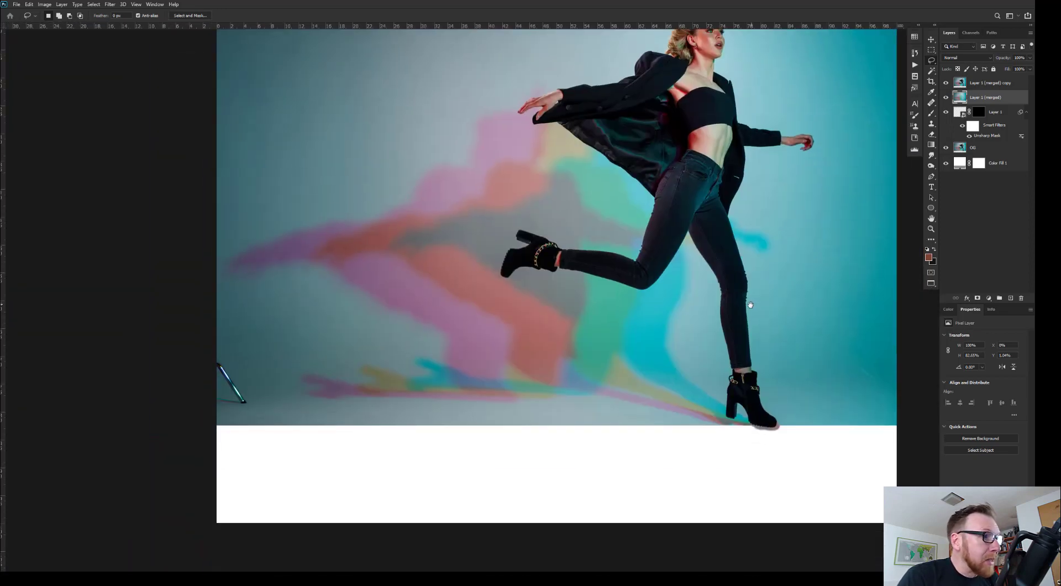
- Toggle the merged copy's visibility repeatedly to compare the woman with the filled background beneath
click(946, 83)
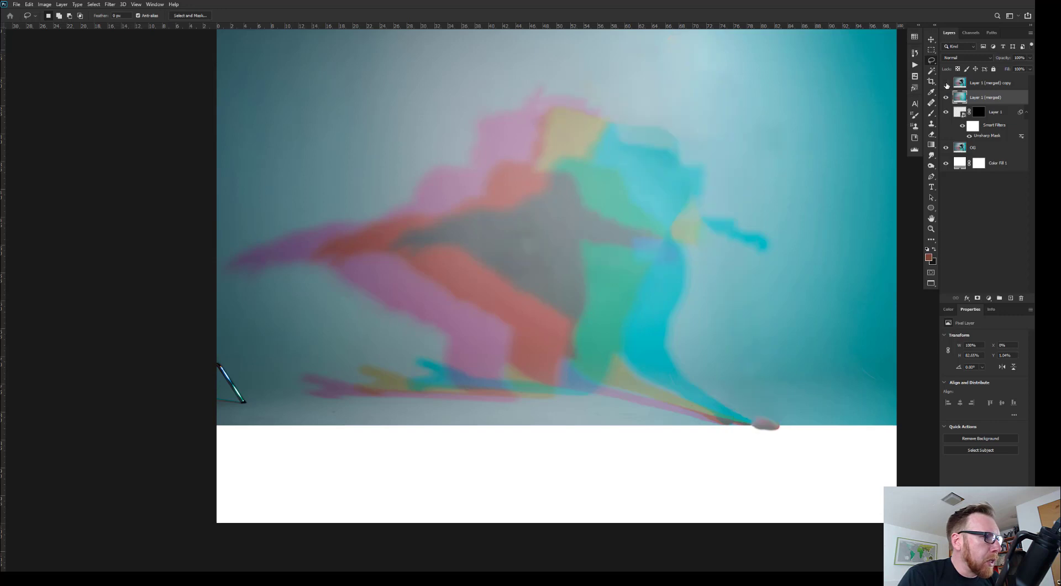
click(946, 83)
click(945, 84)
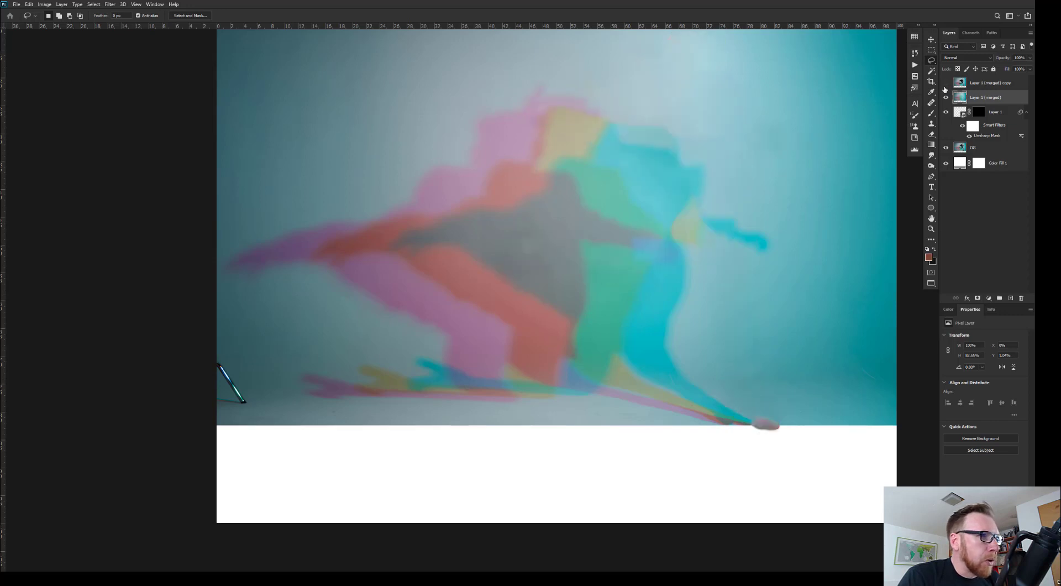
click(945, 84)
click(945, 84)
click(946, 84)
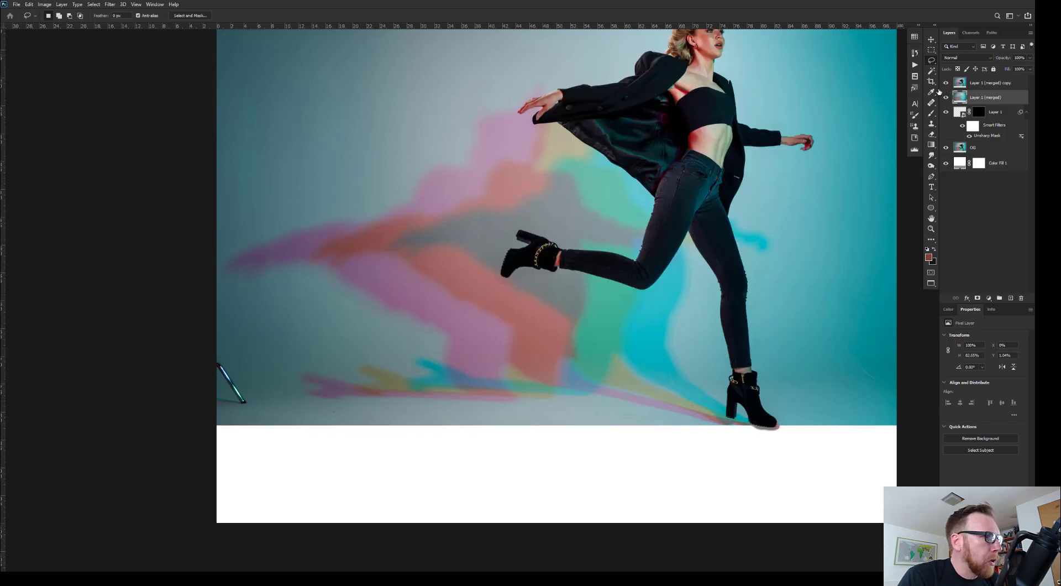
drag(781, 219, 819, 183)
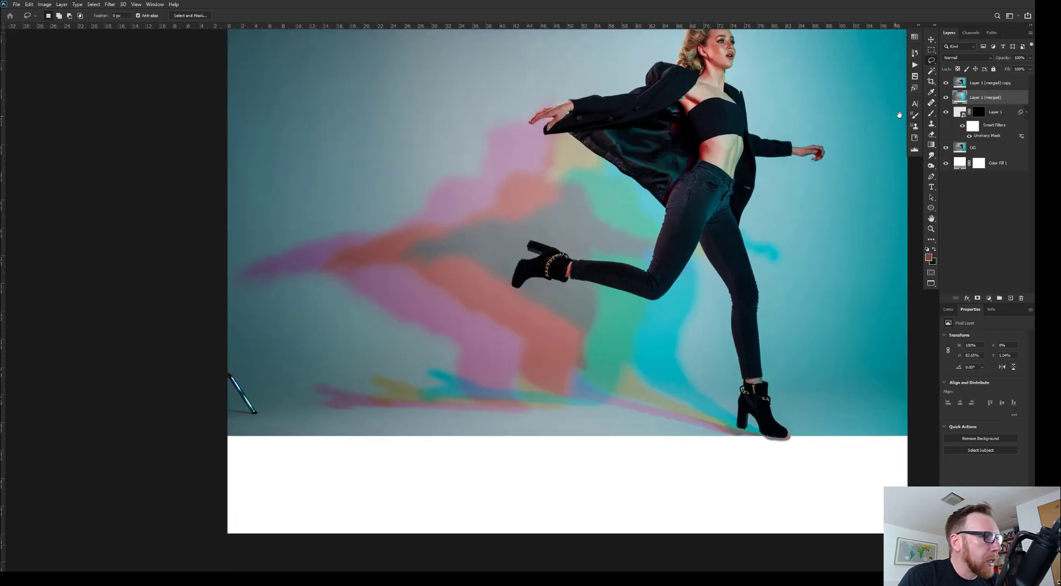
- Hide the merged copy, lasso the stand at the photo's left edge, remove it with a Content-Aware fill using Color Adaptation, and deselect
click(945, 83)
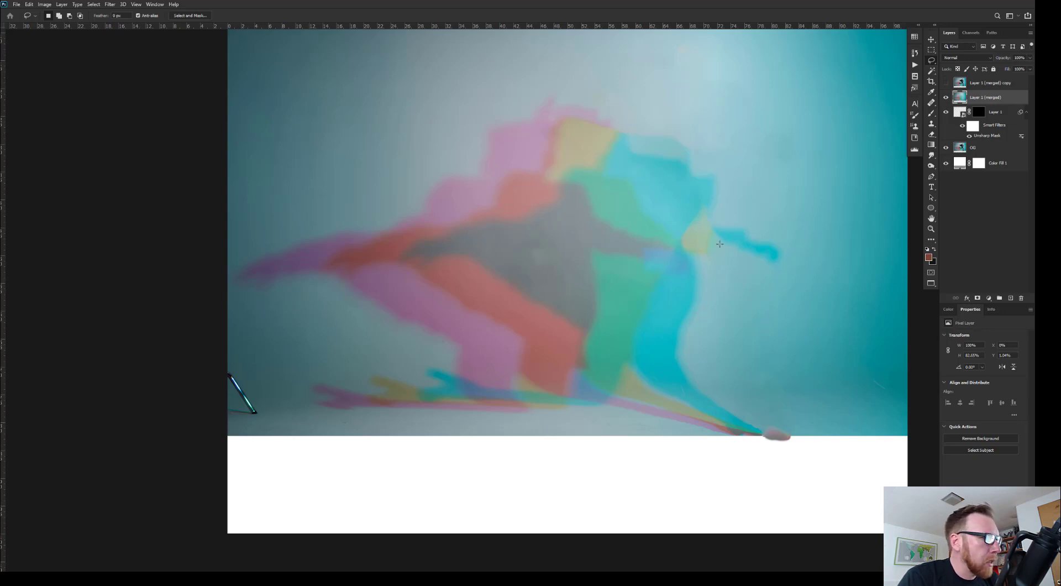
drag(343, 388, 496, 344)
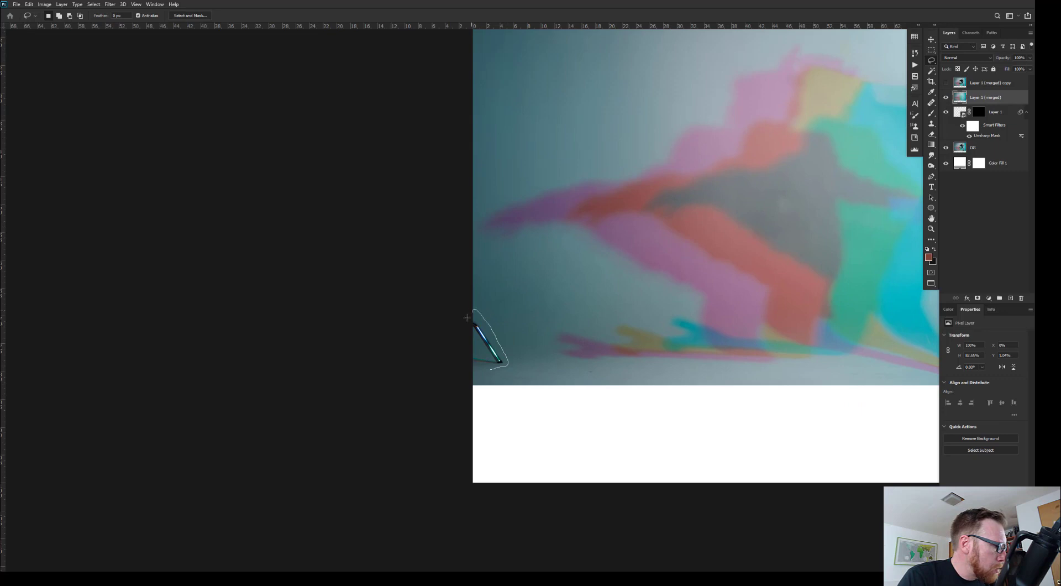
drag(468, 362, 469, 343)
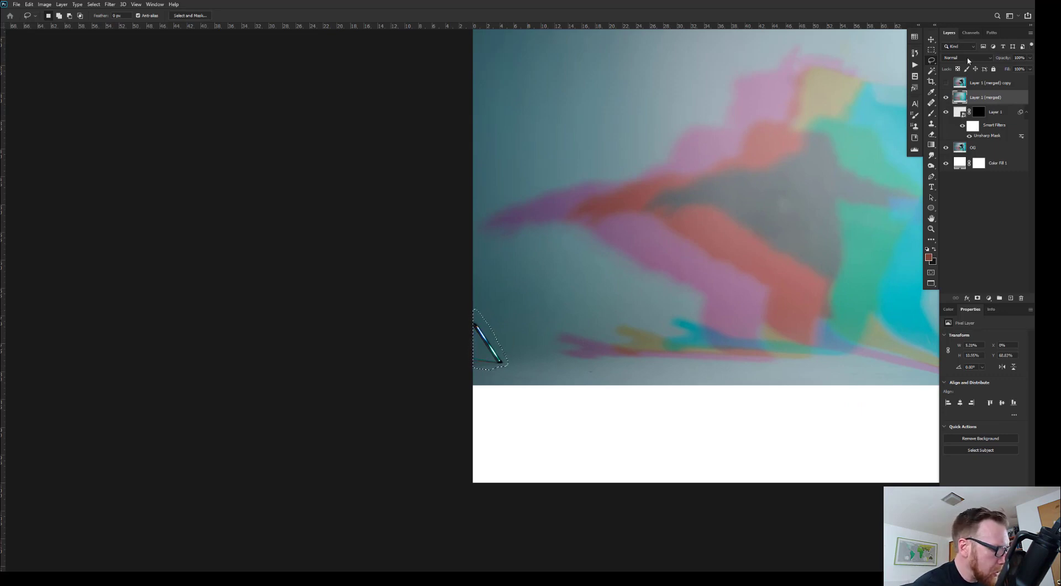
key(shift+BackSpace)
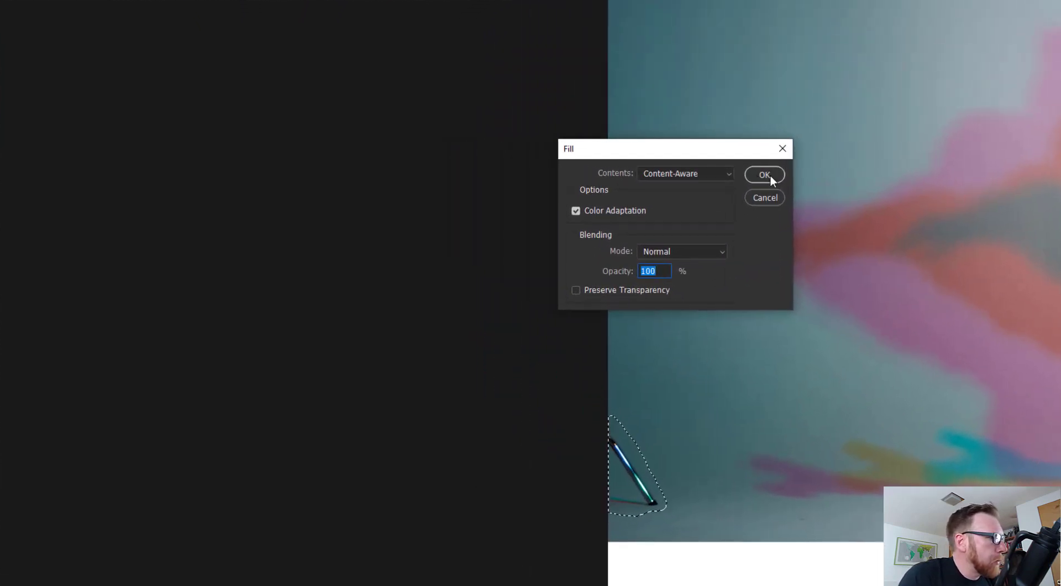
click(771, 175)
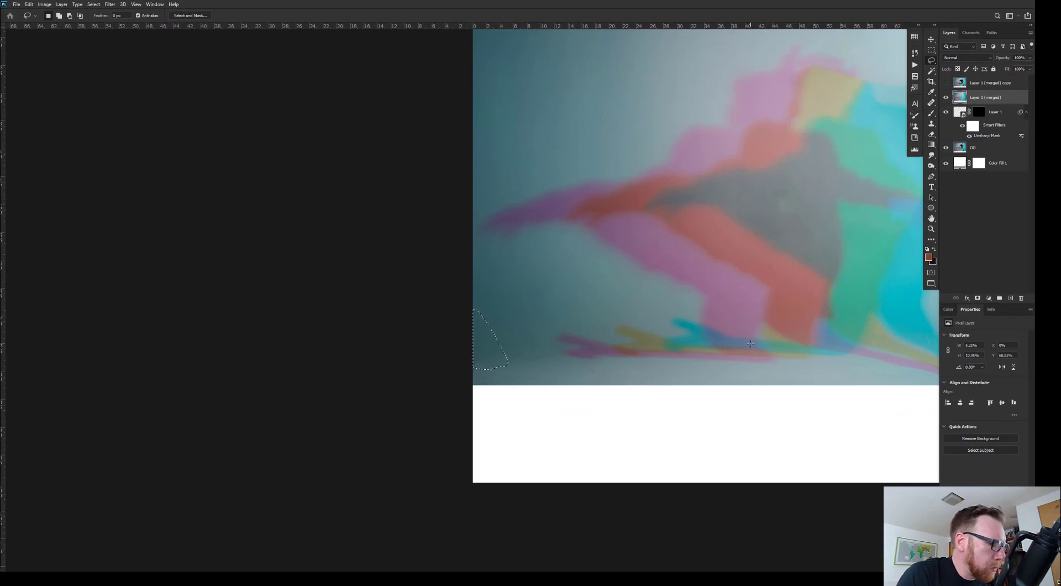
key(ctrl+d)
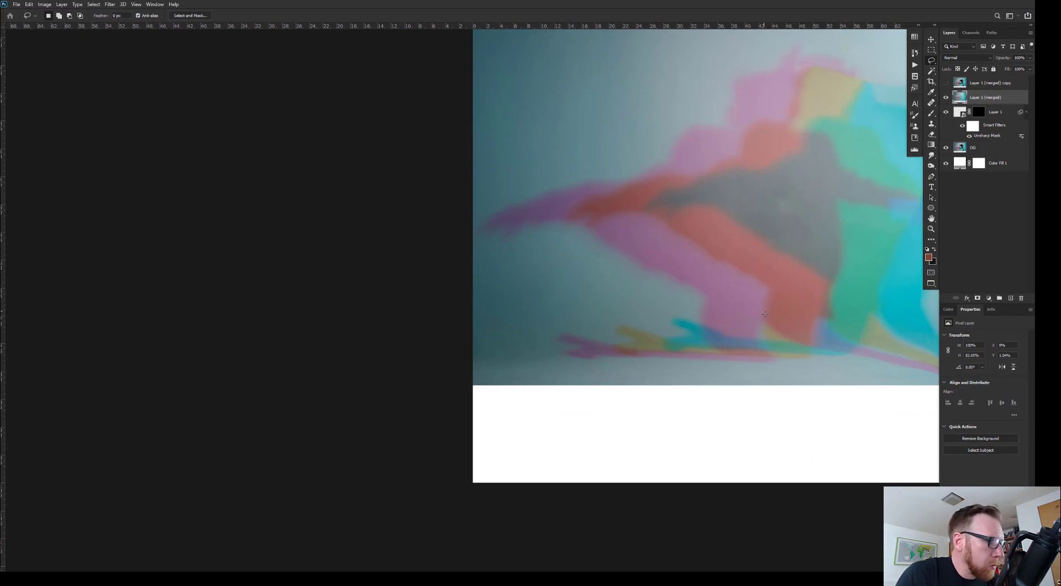
- Select the white strip along the photo's top edge with a rectangular marquee, fill it with Content-Aware at 100% opacity, and deselect
drag(828, 323, 606, 389)
drag(771, 332, 680, 310)
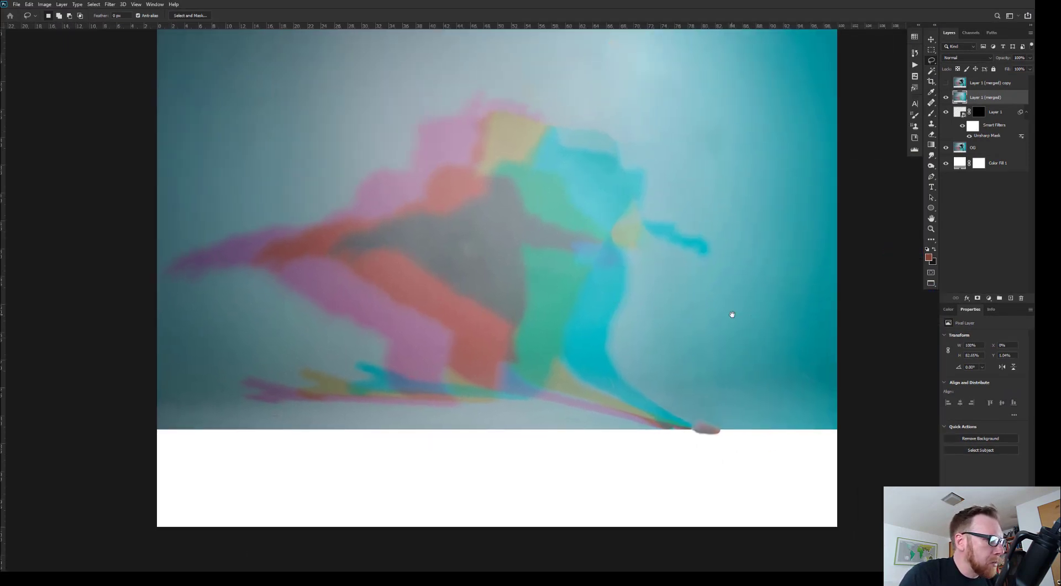
drag(754, 337, 808, 297)
drag(779, 255, 807, 342)
key(ctrl+minus)
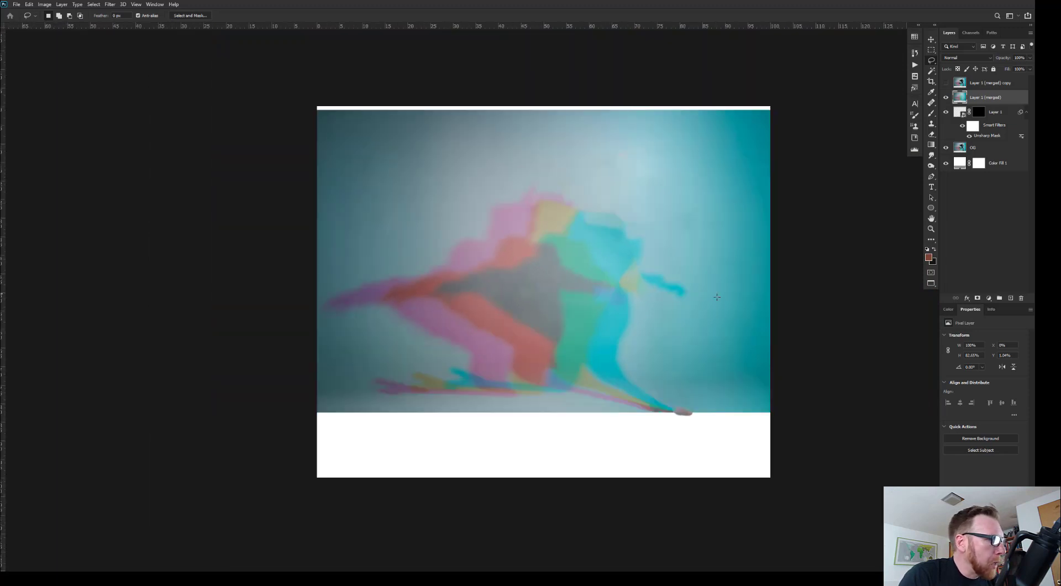
drag(704, 310, 792, 273)
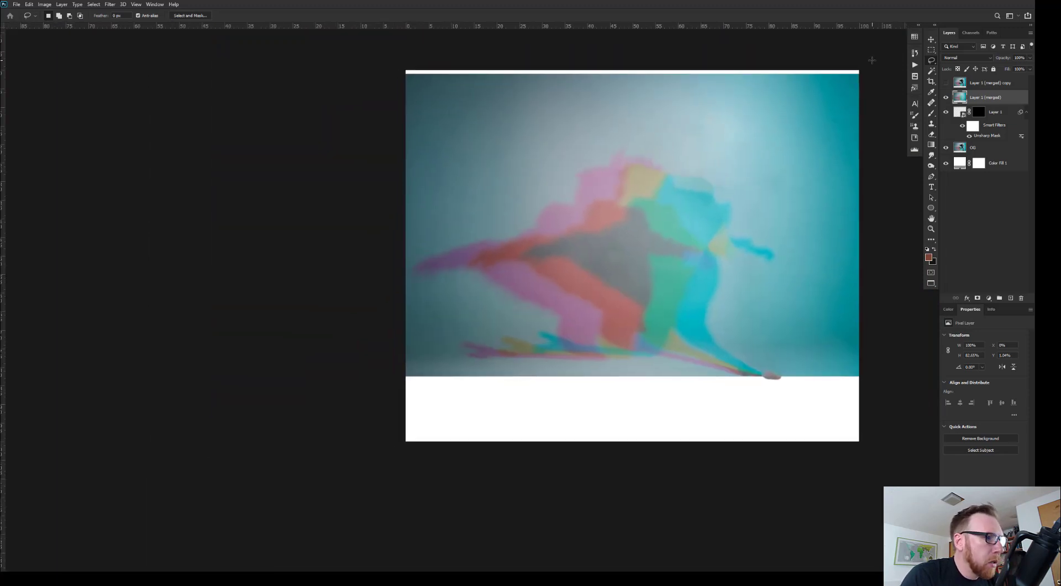
key(m)
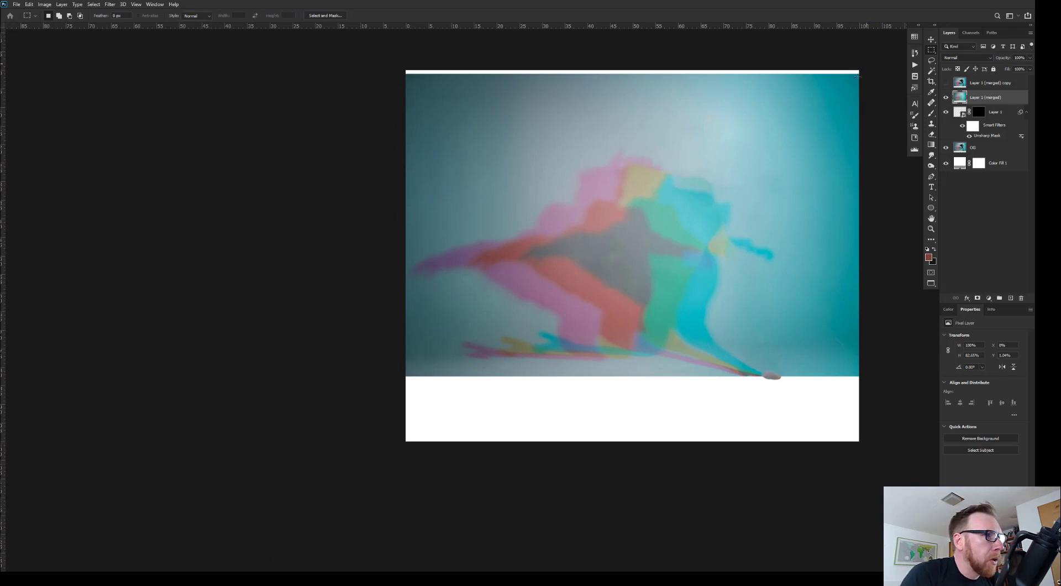
drag(857, 77, 361, 77)
key(i)
key(shift+BackSpace)
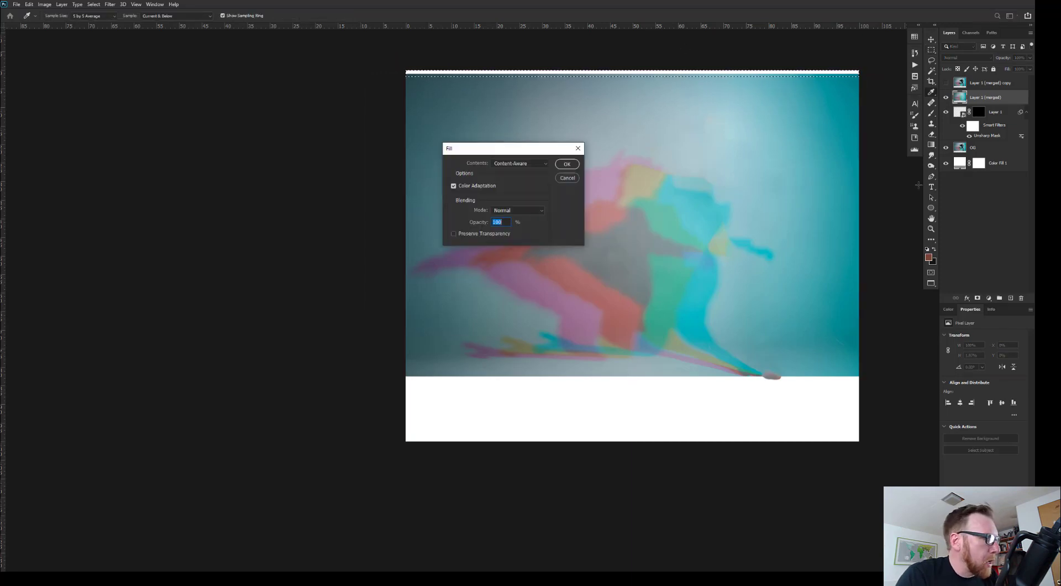
key(Return)
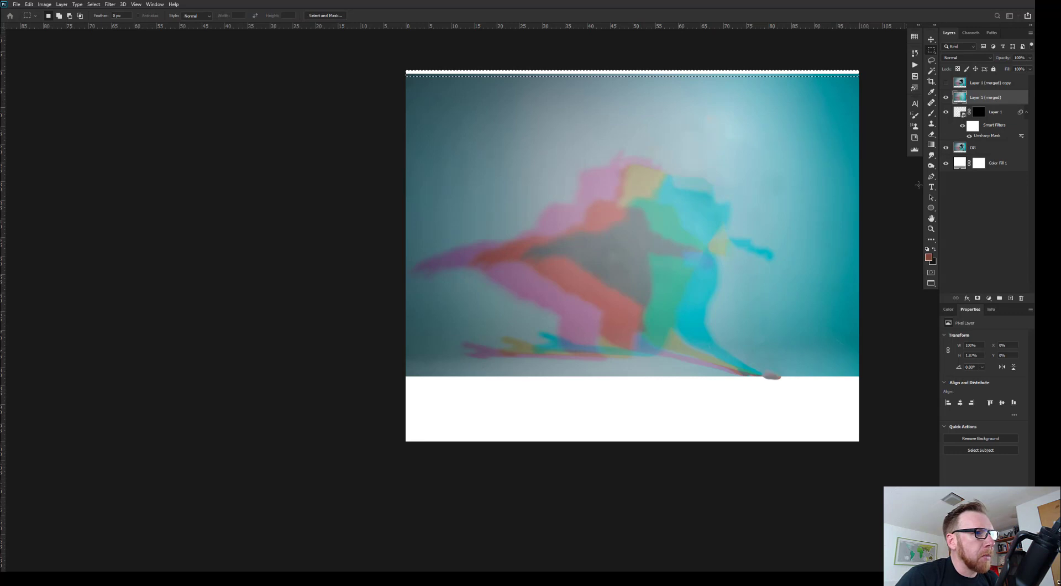
key(ctrl+d)
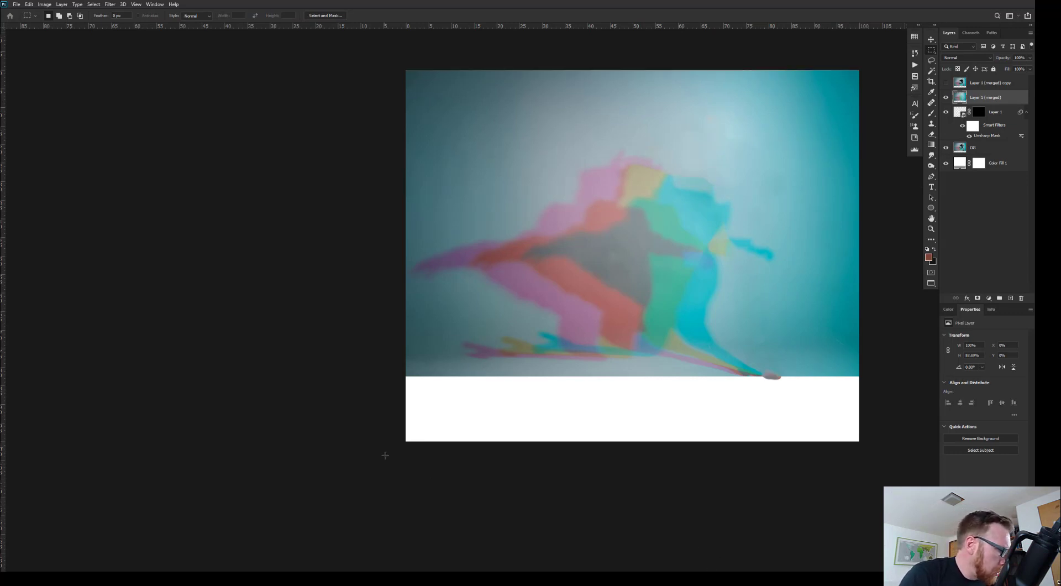
- Select the white area below the photo with a rectangular marquee and add the leftover boot-toe patch with the Lasso tool
drag(385, 455, 874, 375)
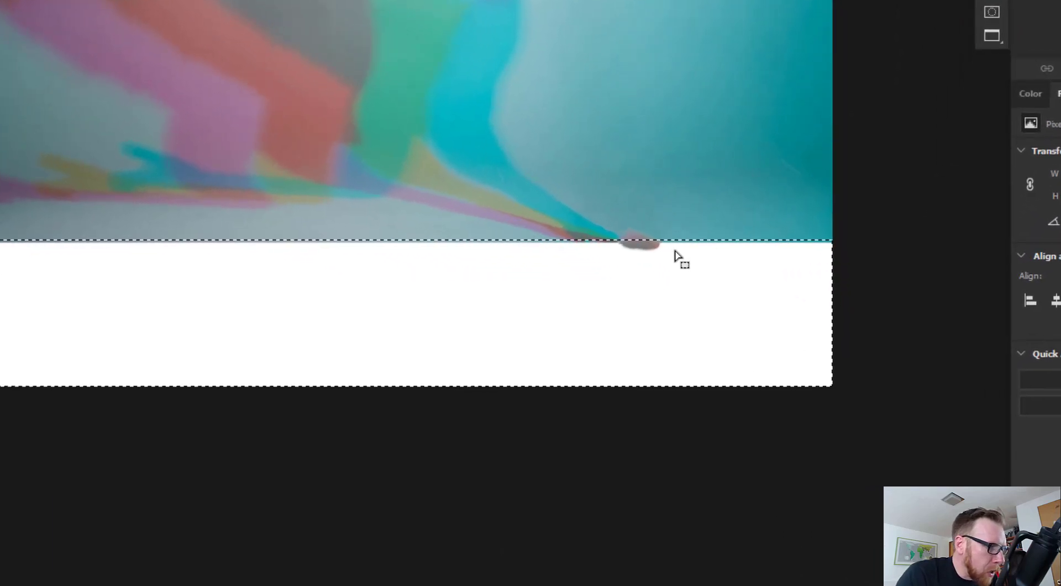
key(shift)
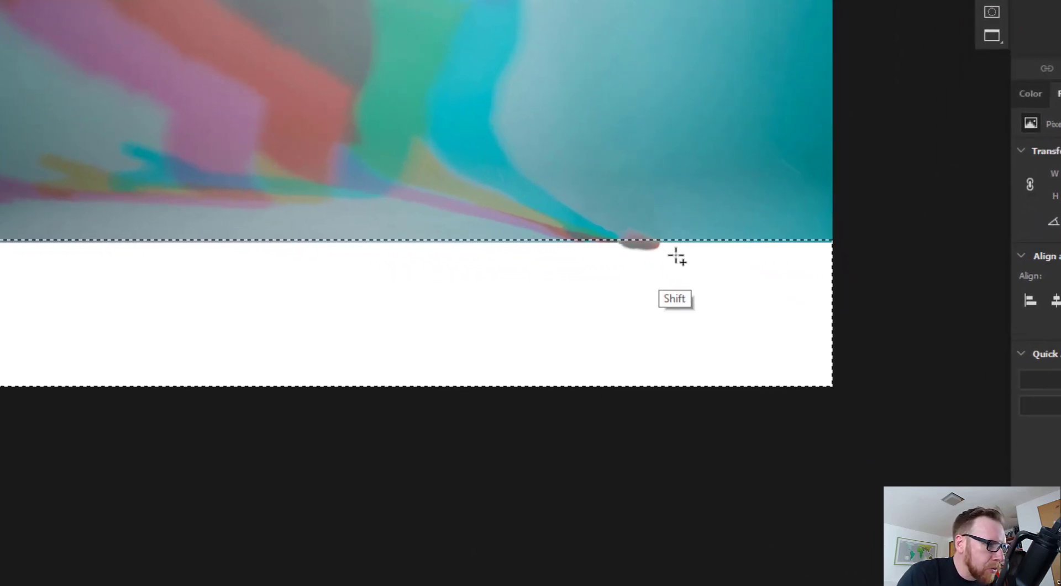
key(shift)
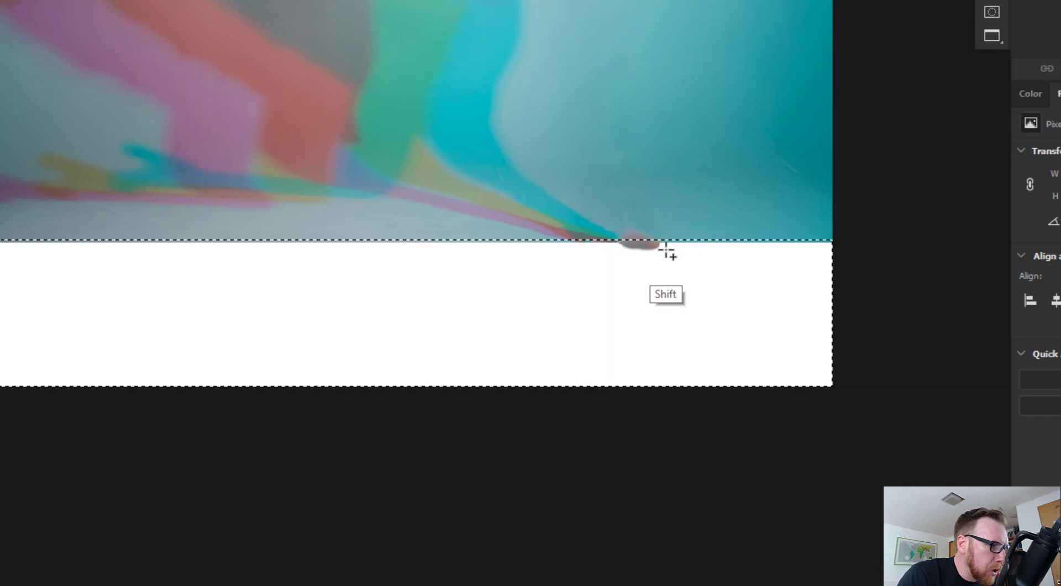
mouse_move(666, 251)
mouse_down()
mouse_move(645, 230)
mouse_move(619, 234)
mouse_move(616, 252)
mouse_move(668, 242)
mouse_up()
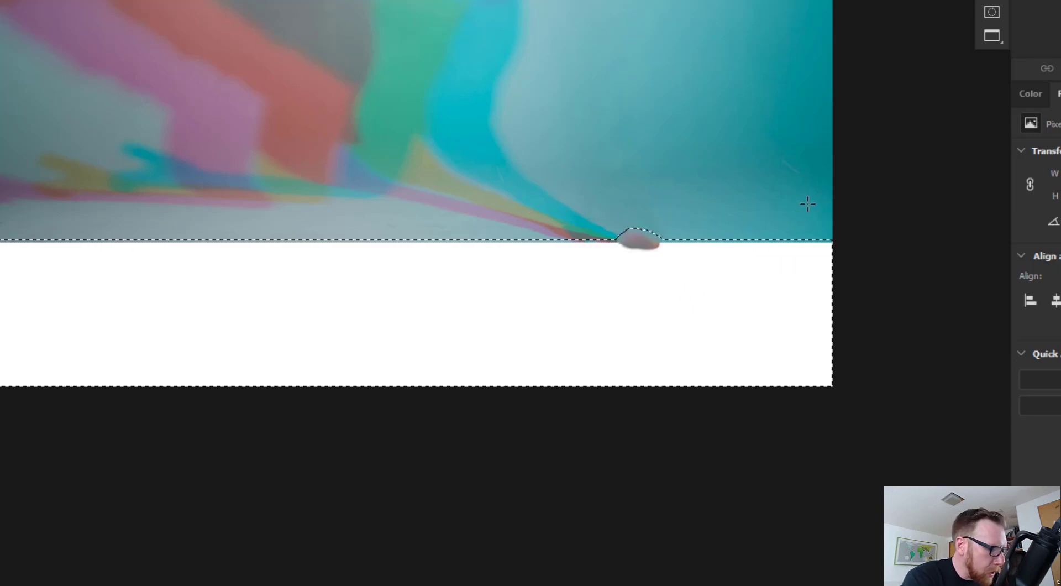
- Fill the selected lower area with Content-Aware in Normal mode at 100% opacity with Color Adaptation, and clear the selection
key(shift+BackSpace)
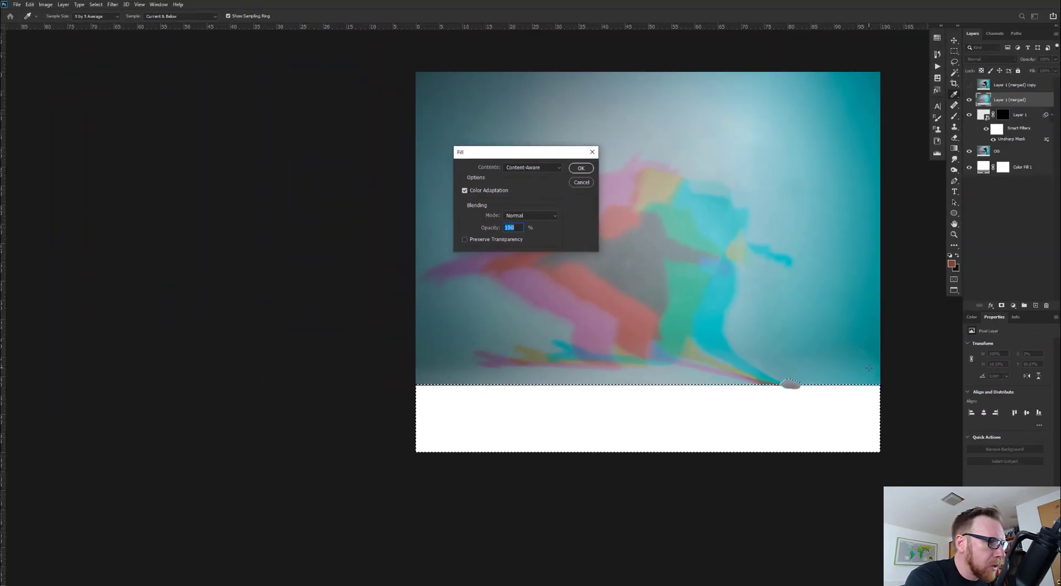
key(Return)
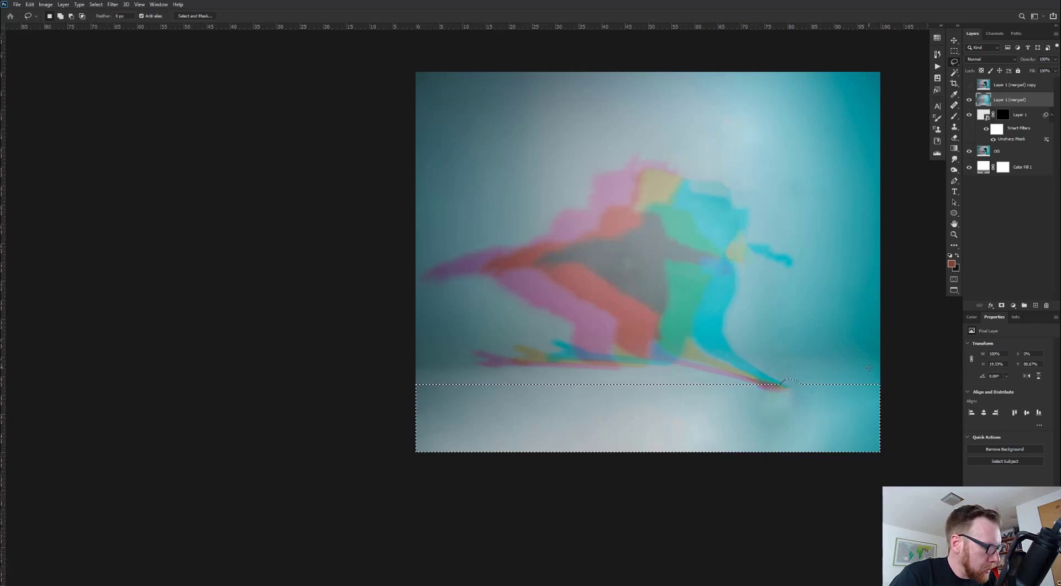
key(ctrl+d)
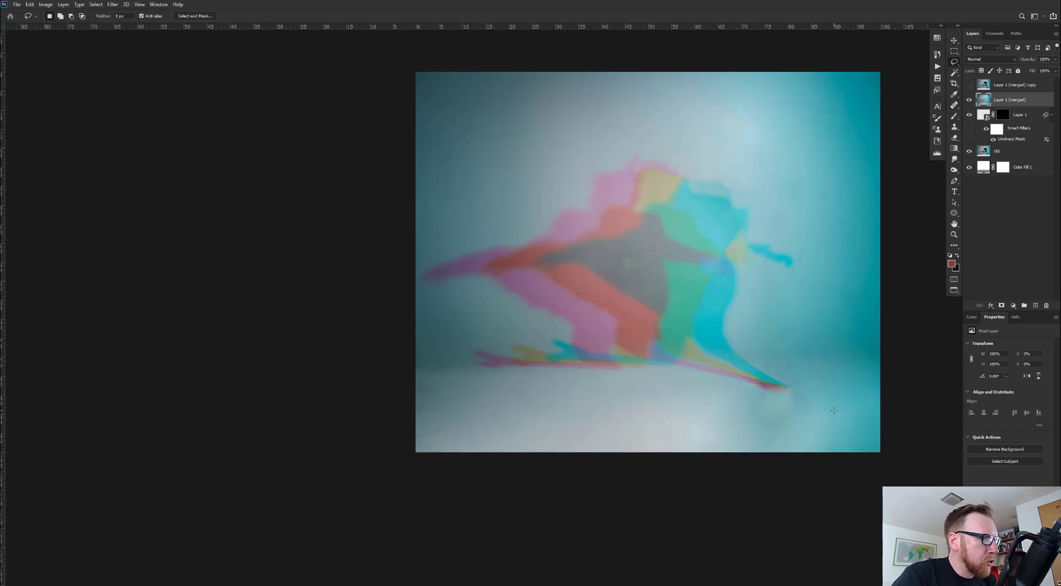
- Inspect the newly filled floor and the area around the shadow's foot for blending flaws
key(ctrl+plus)
key(ctrl+plus)
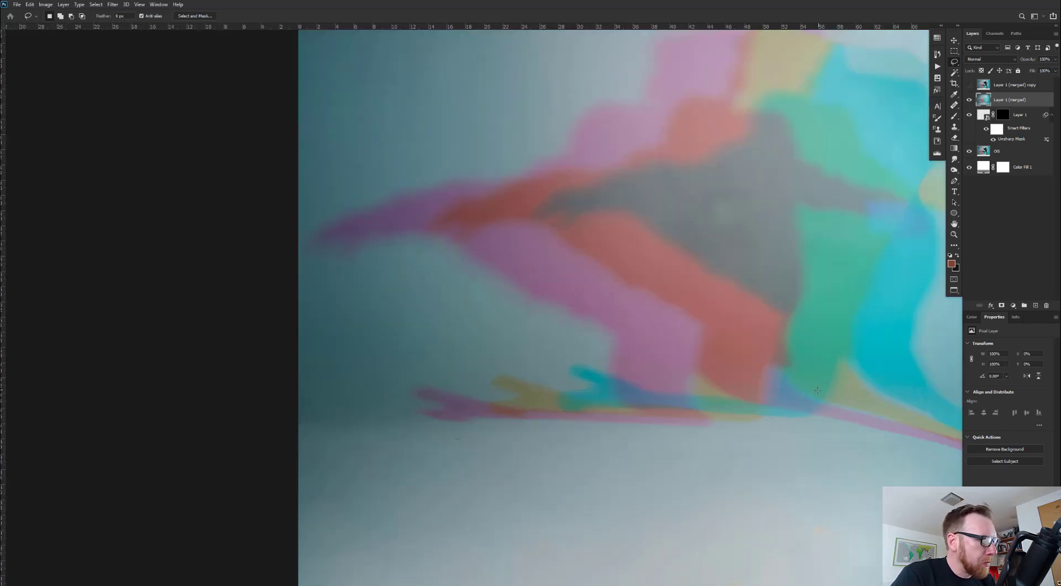
drag(828, 418, 693, 263)
drag(830, 386, 698, 349)
key(ctrl+r)
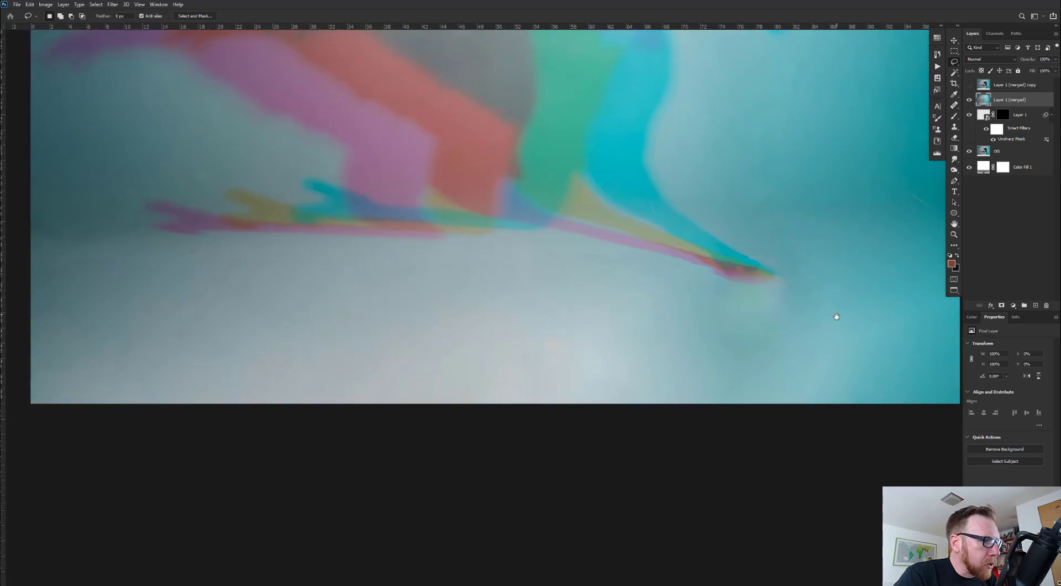
drag(830, 323, 827, 348)
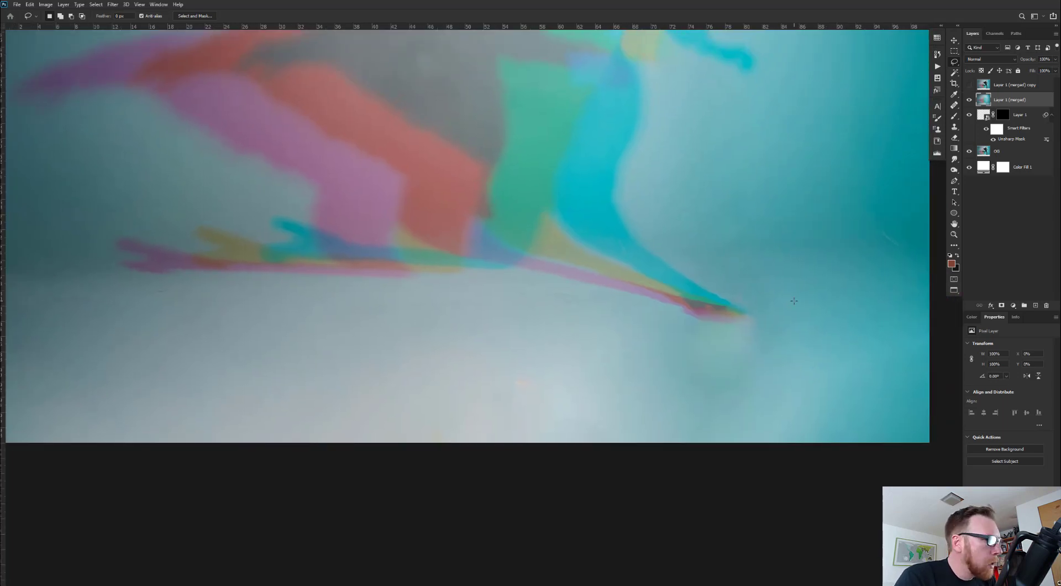
key(ctrl+minus)
drag(761, 193, 814, 261)
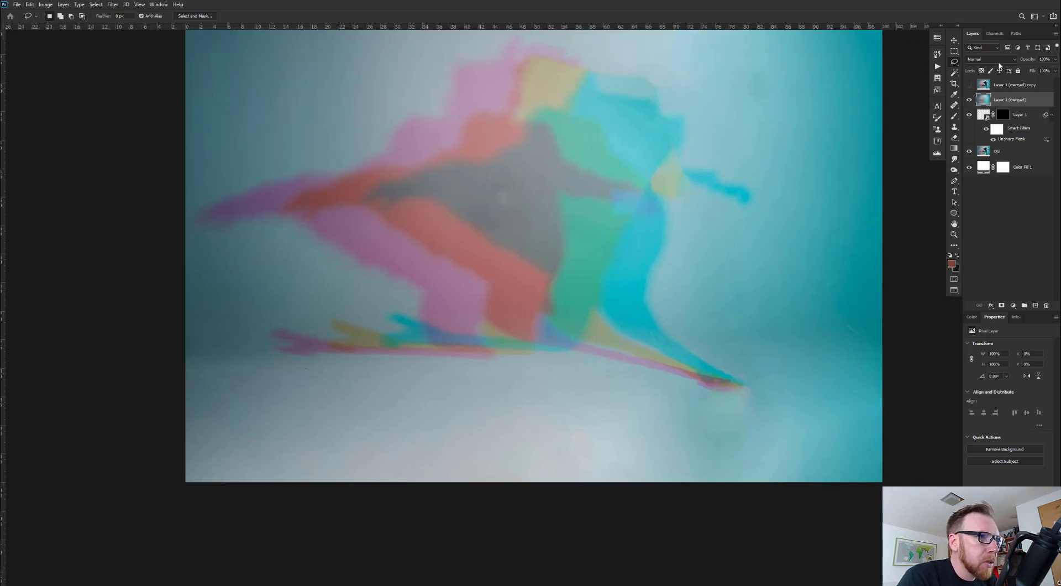
- Toggle the merged copy to compare it with the extended background, leaving the copy visible
click(969, 84)
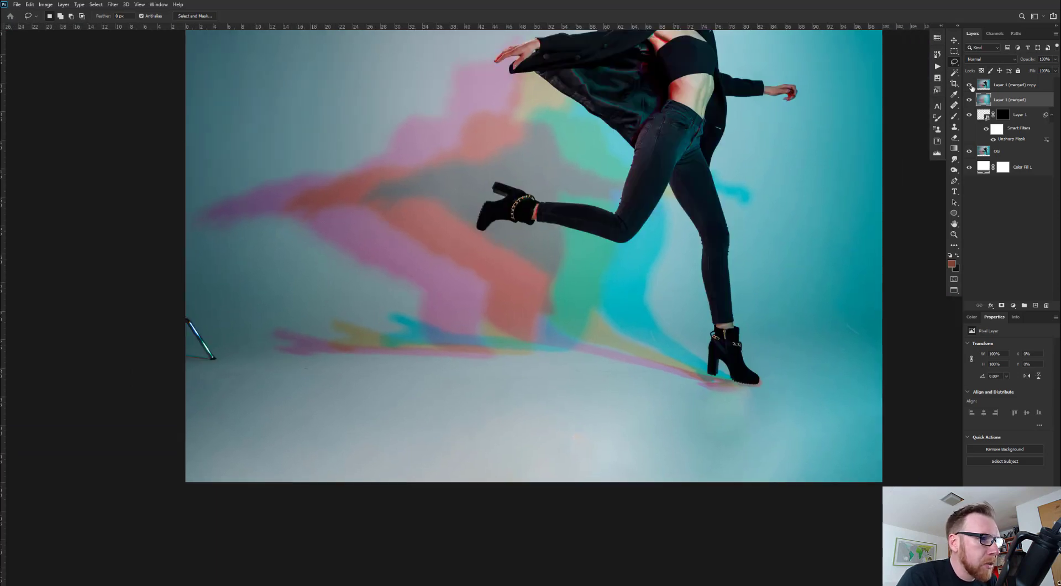
click(970, 85)
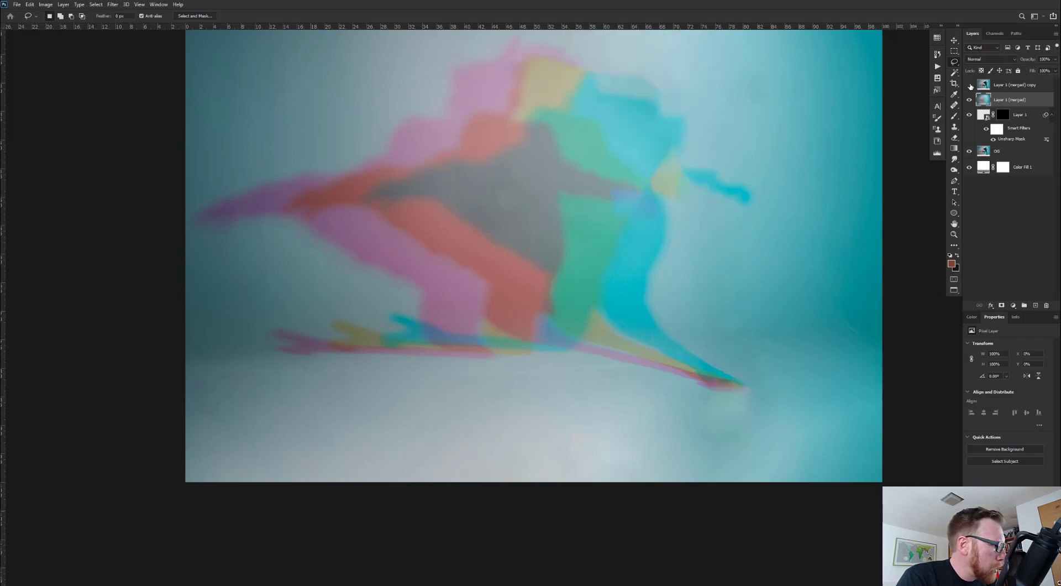
click(969, 85)
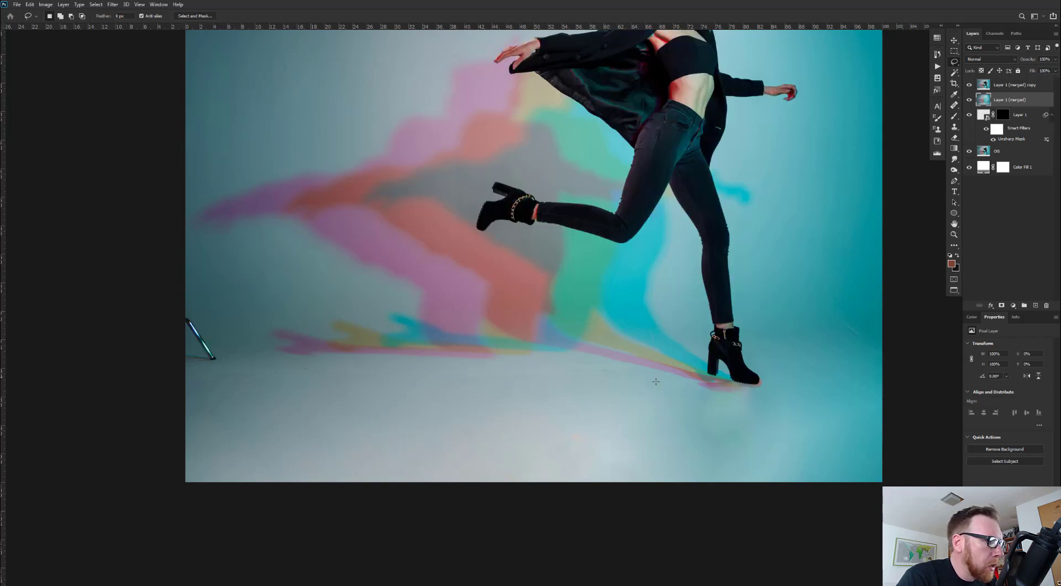
- Hide and reshow the merged copy layer to check the filled background across the whole image
scroll(677, 332, up, 5)
scroll(779, 372, left, 1)
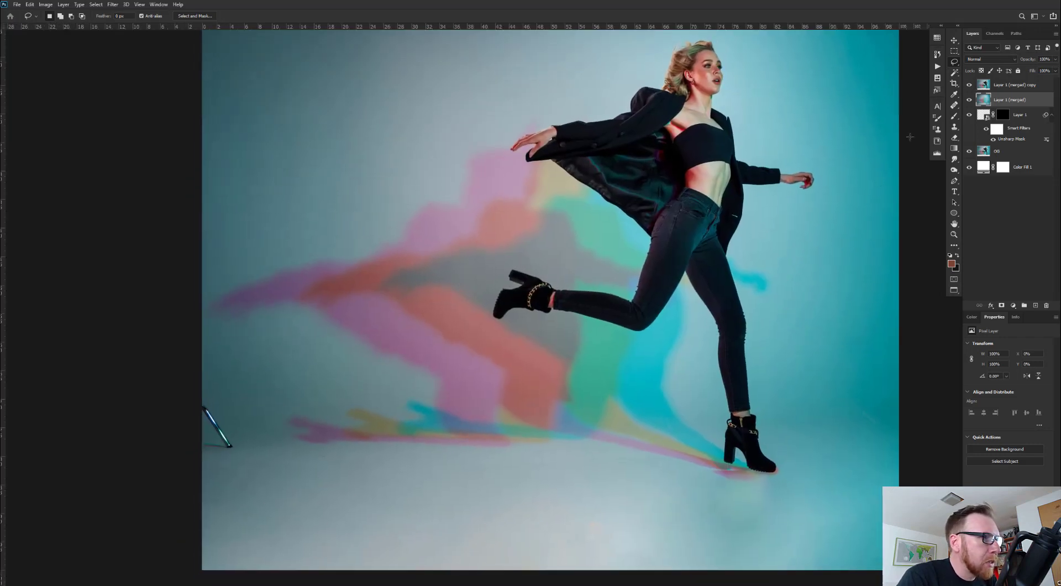
click(969, 85)
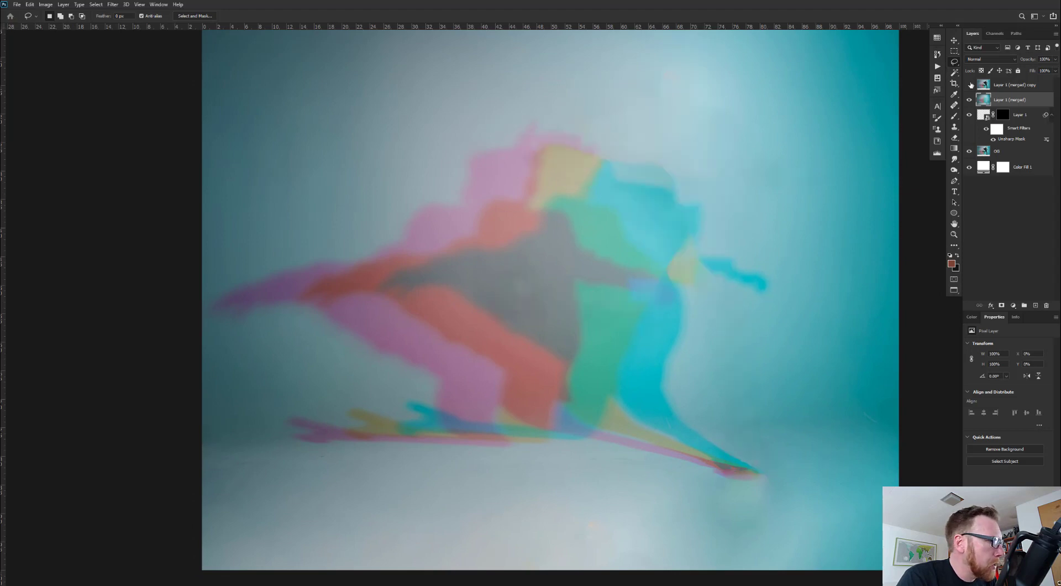
click(969, 85)
click(1014, 85)
key(b)
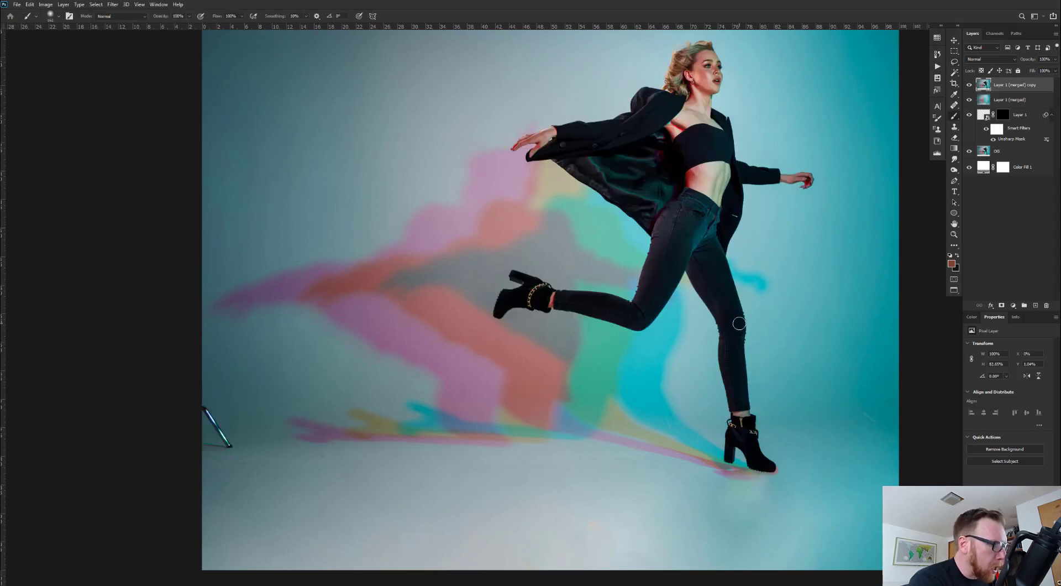
key(v)
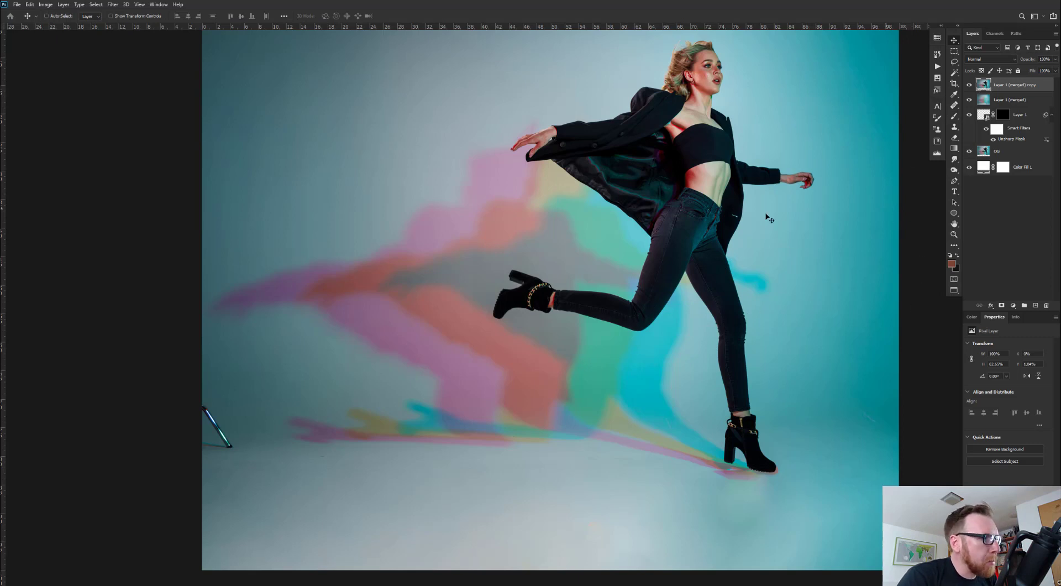
drag(716, 271, 737, 307)
key(ctrl+r)
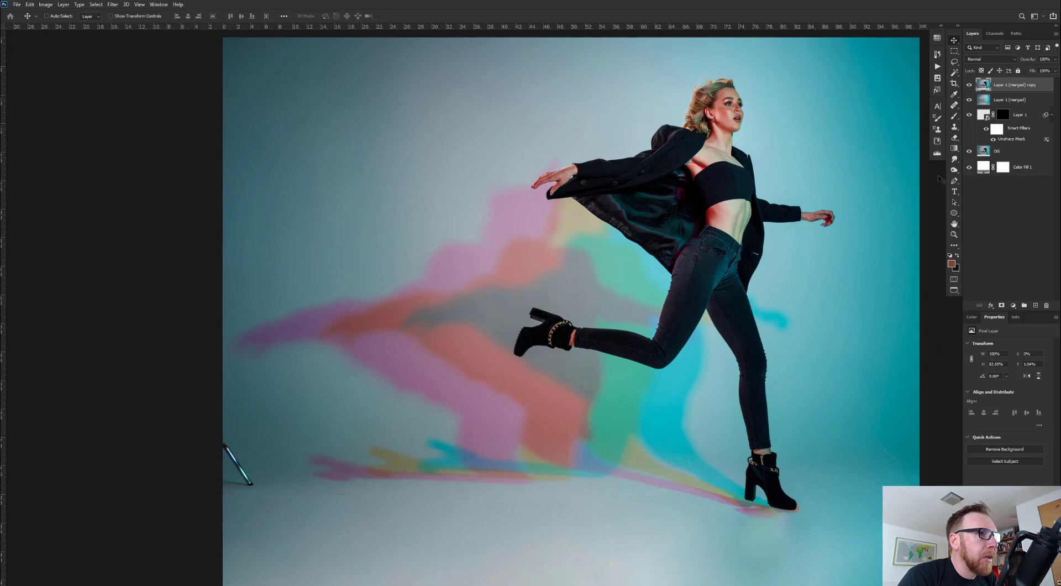
drag(852, 374, 751, 365)
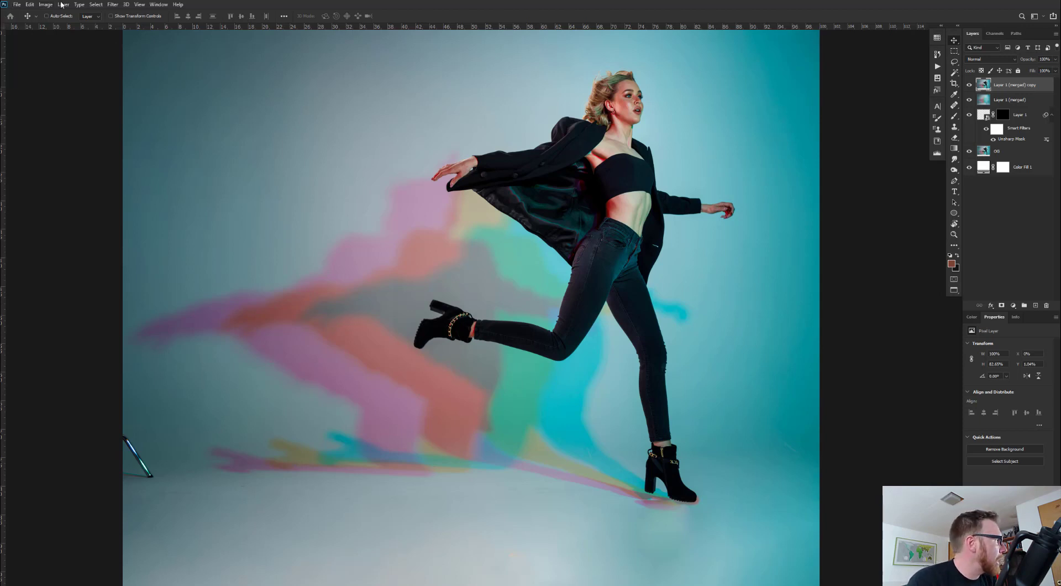
- Rename the merged copy layer as MODEL and the merged background layer beneath it as BG
double_click(1020, 84)
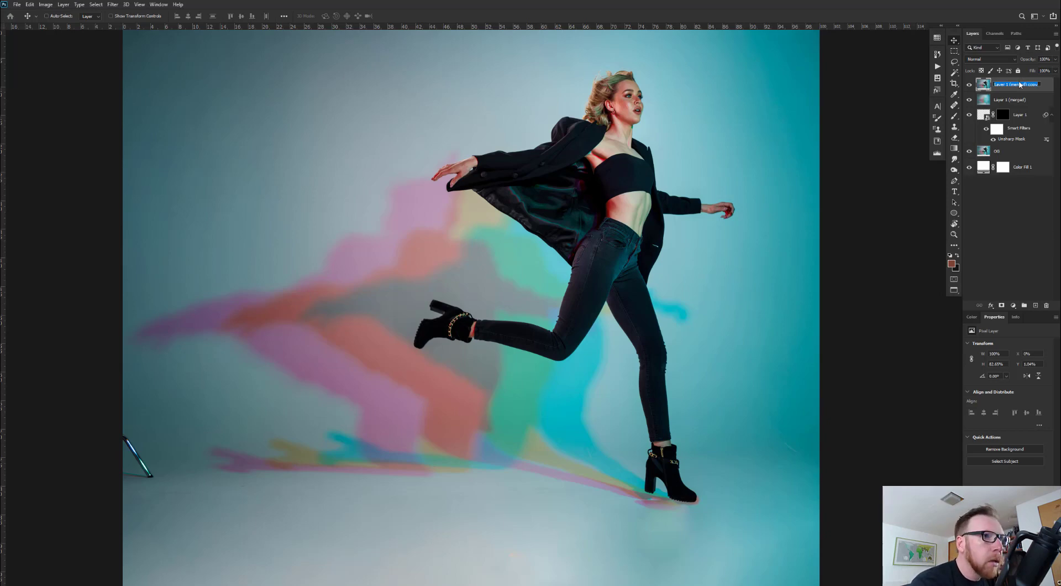
text(MODEL)
key(Return)
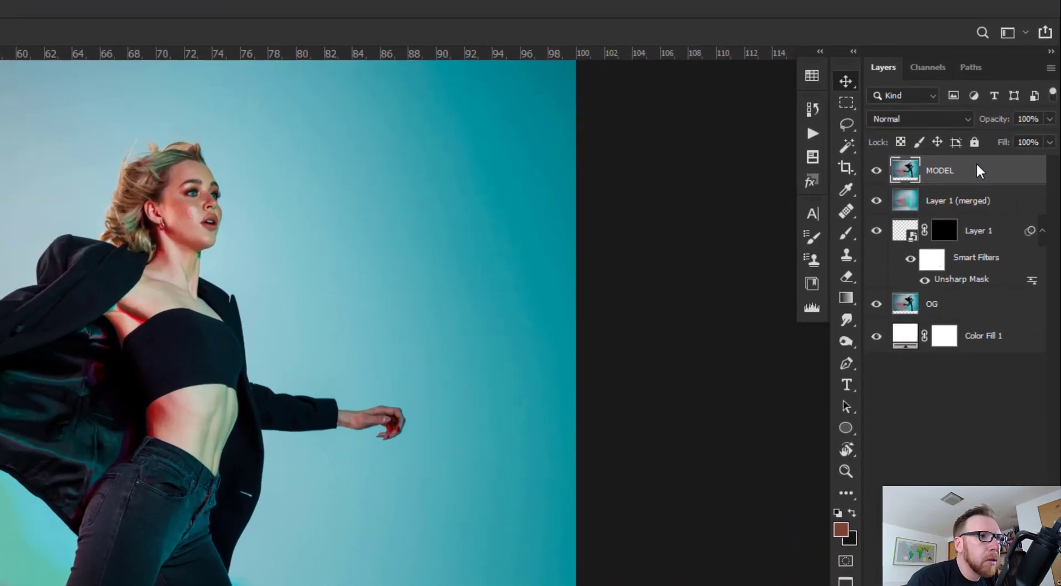
double_click(953, 187)
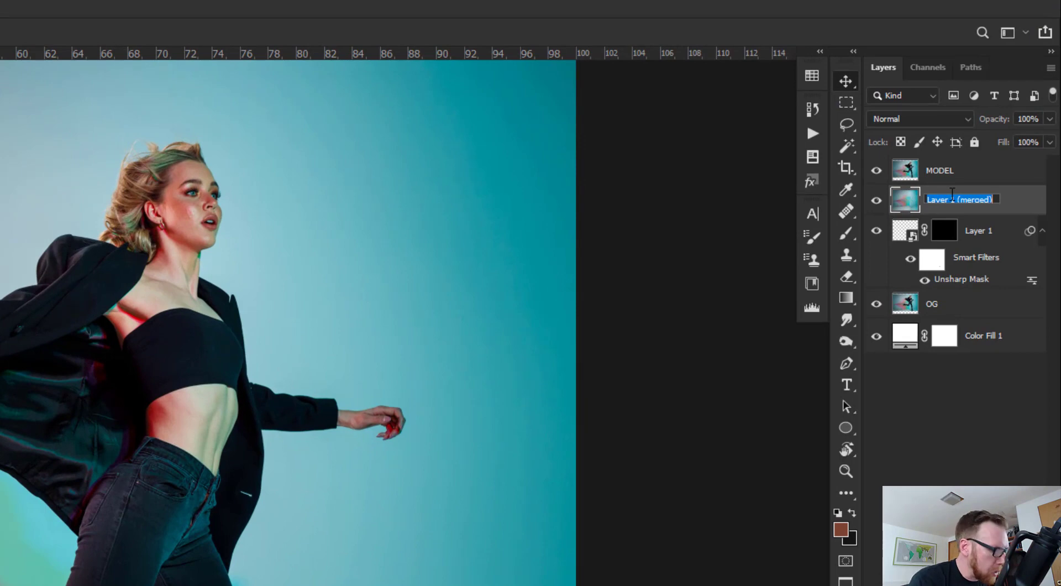
text(BG)
key(Return)
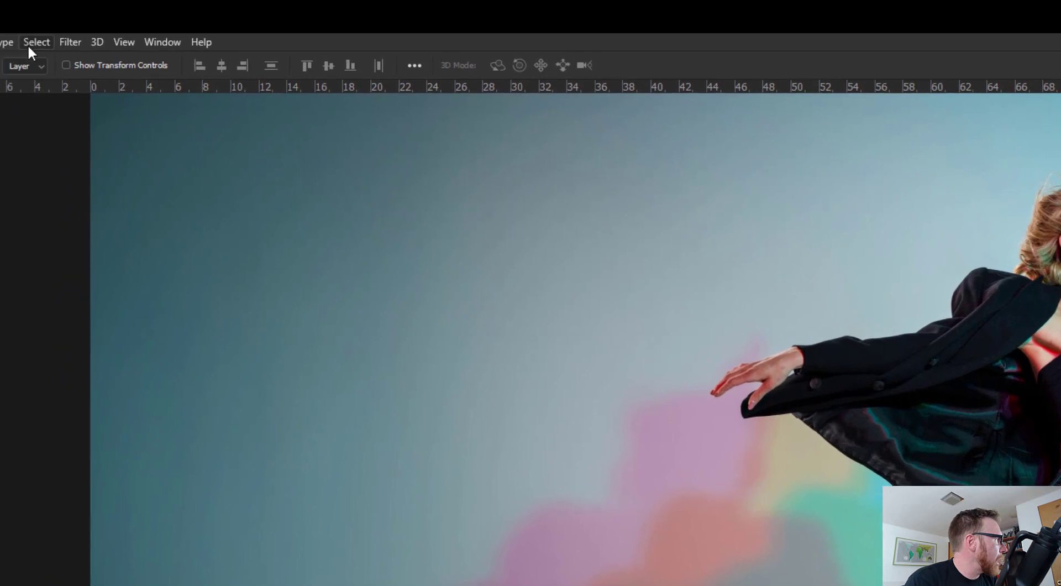
click(30, 45)
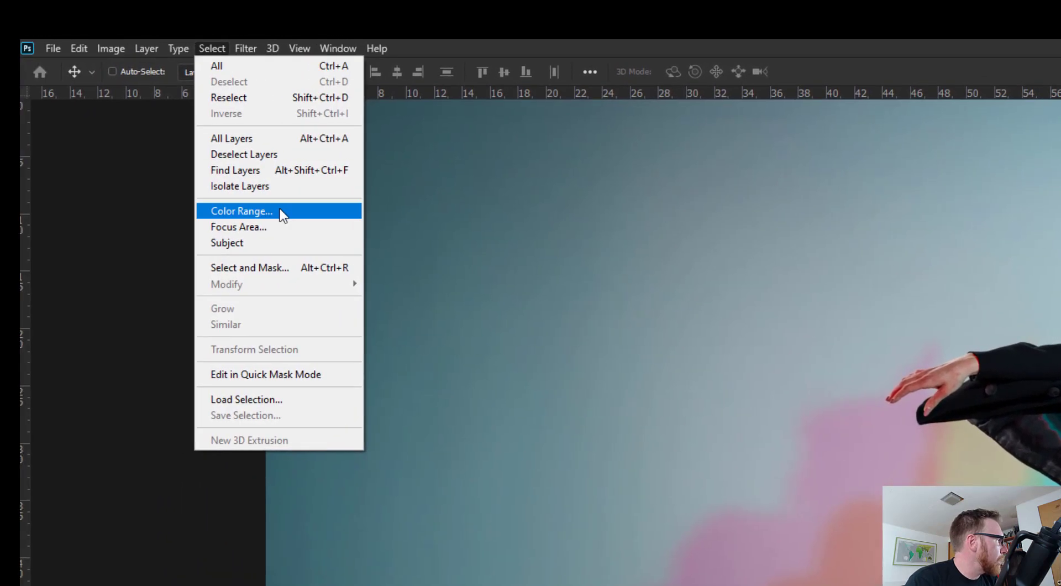
click(303, 245)
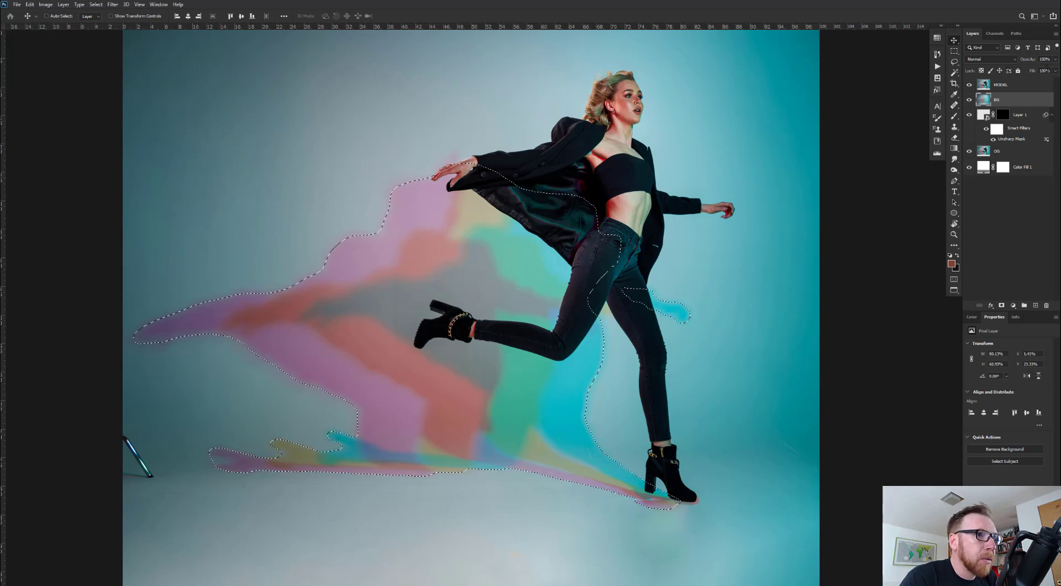
click(1032, 86)
key(ctrl+d)
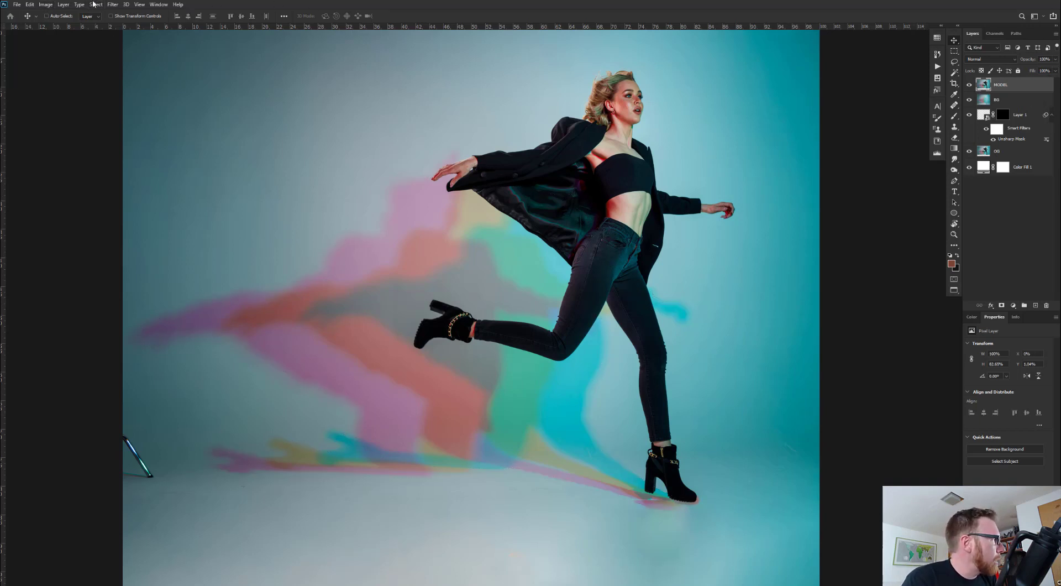
- Select the woman on the MODEL layer with Select Subject and turn the selection into a layer mask
click(93, 5)
click(105, 102)
key(ctrl+plus)
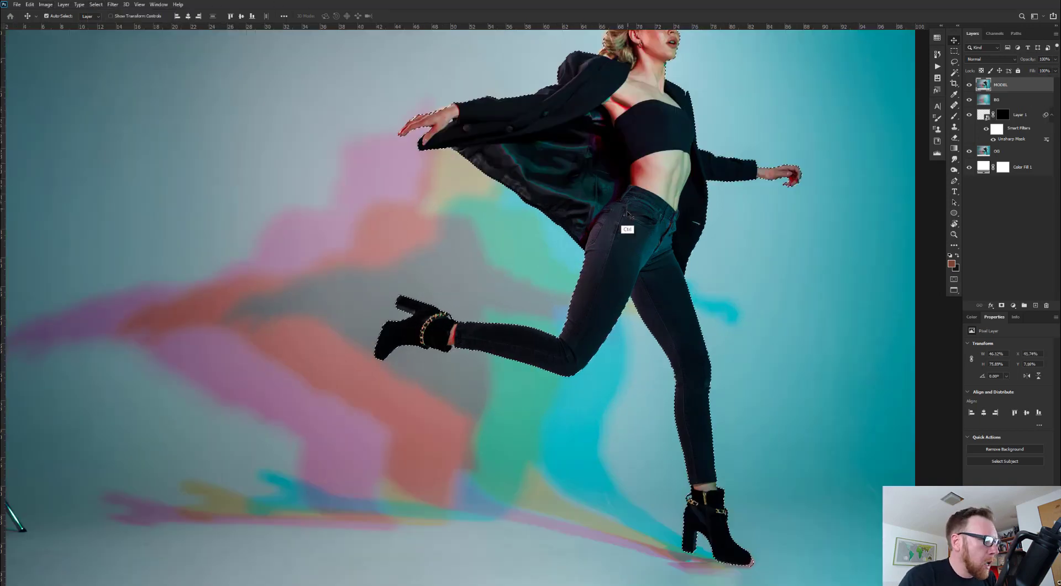
key(ctrl+plus)
drag(626, 168, 642, 303)
drag(636, 239, 690, 229)
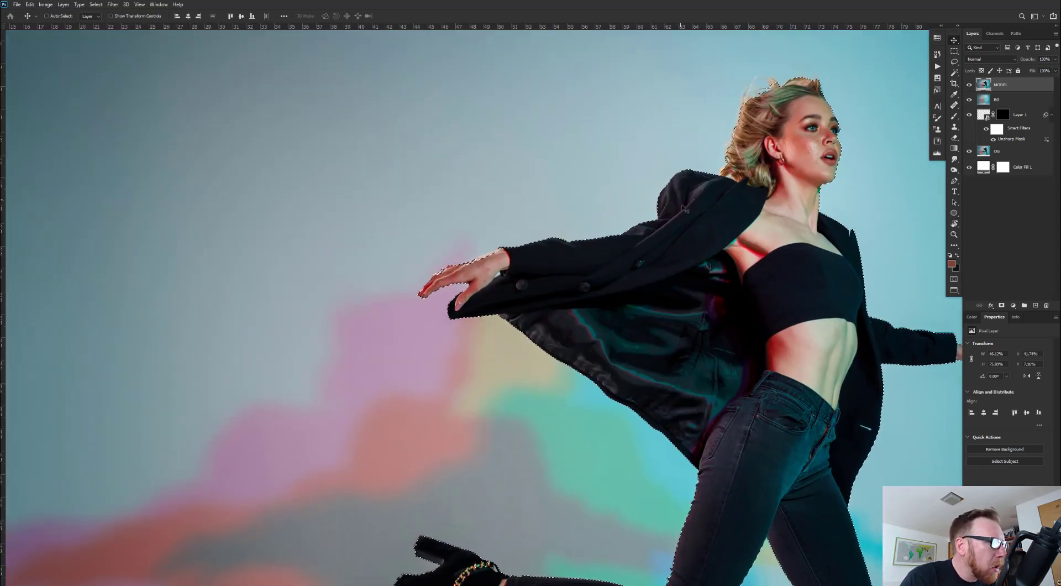
key(ctrl+plus)
drag(816, 86, 753, 101)
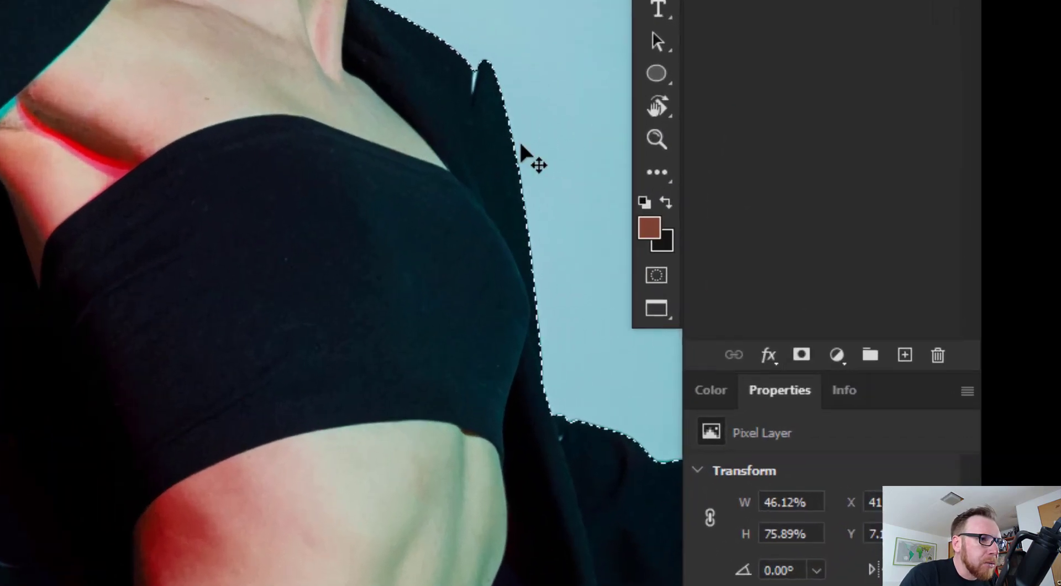
click(801, 355)
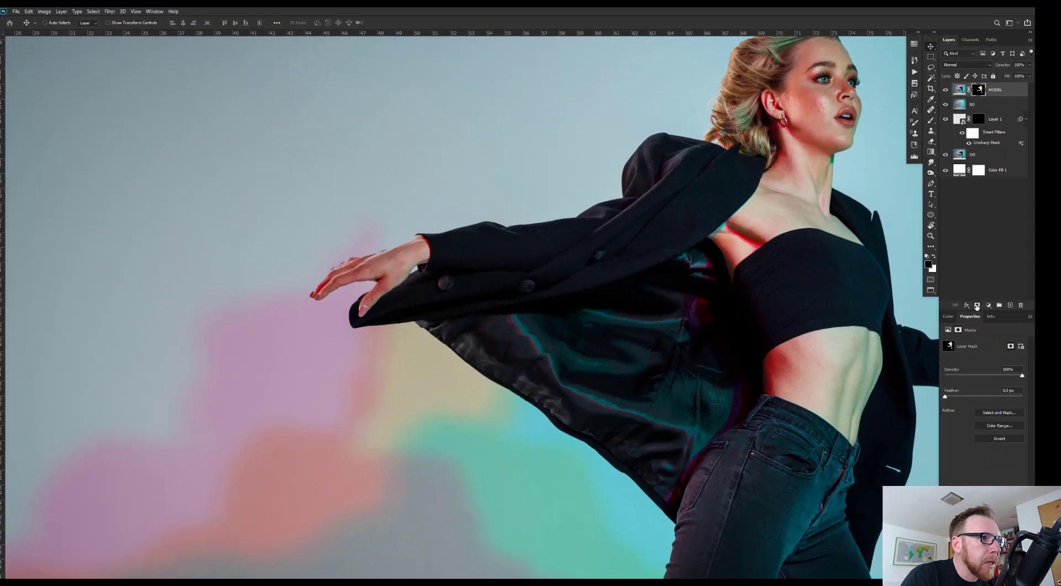
- Switch the MODEL layer mask off and on repeatedly to compare the flyaway hair with the masked outline
drag(880, 90, 835, 223)
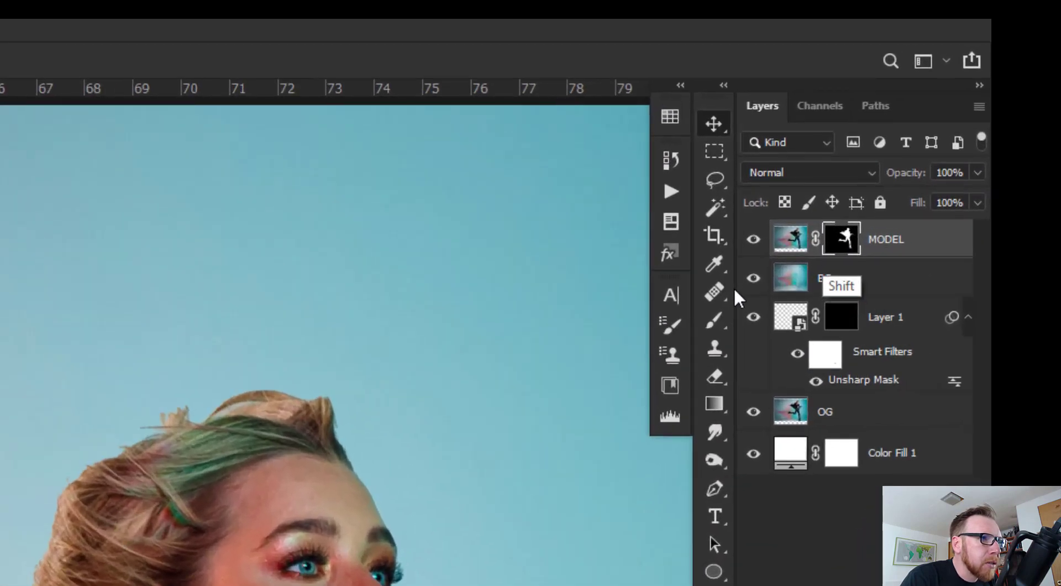
shift+click(841, 239)
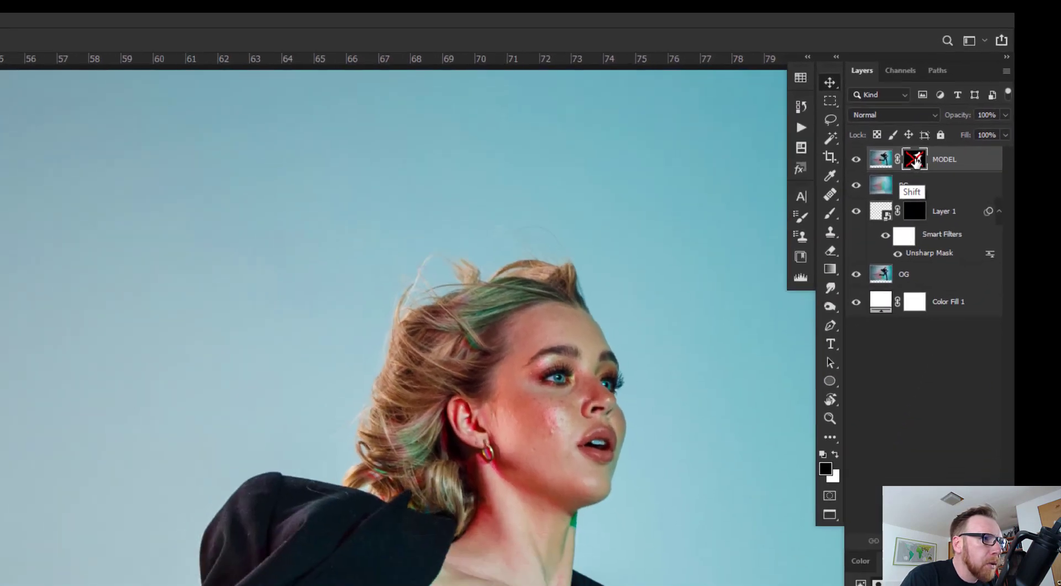
shift+click(916, 161)
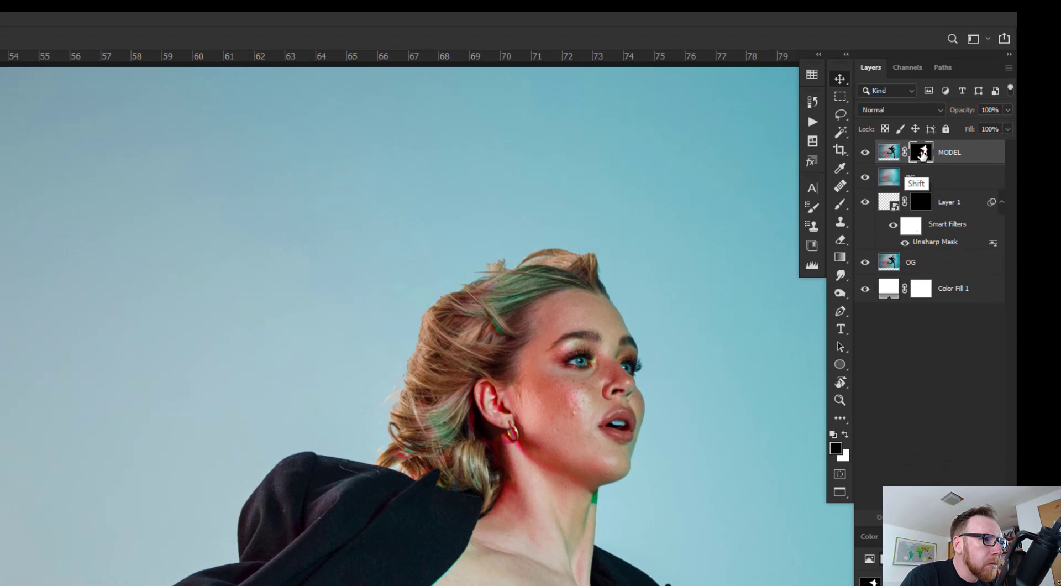
shift+click(916, 161)
shift+click(917, 155)
shift+click(917, 157)
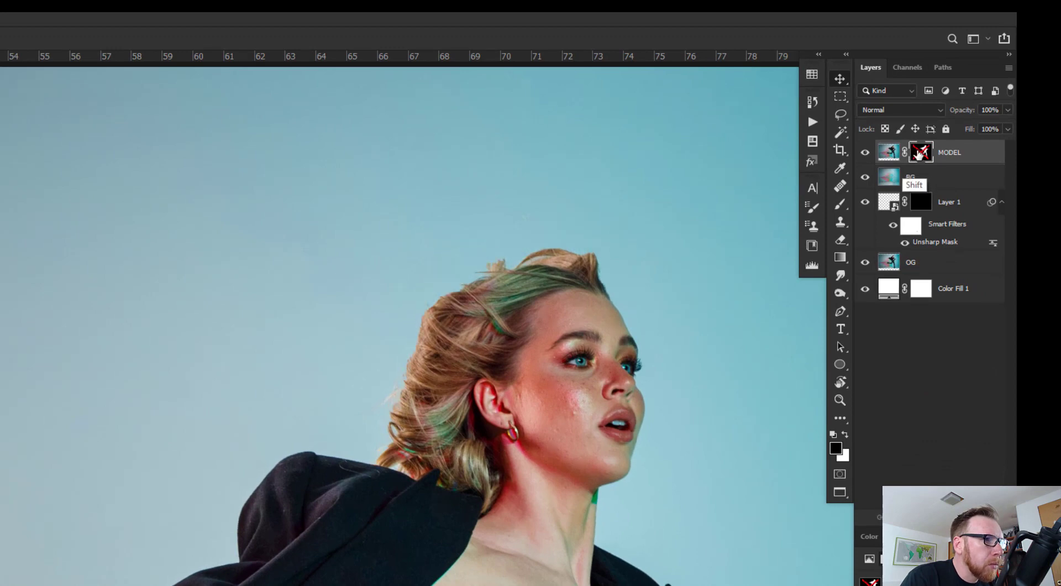
shift+click(917, 158)
shift+click(917, 157)
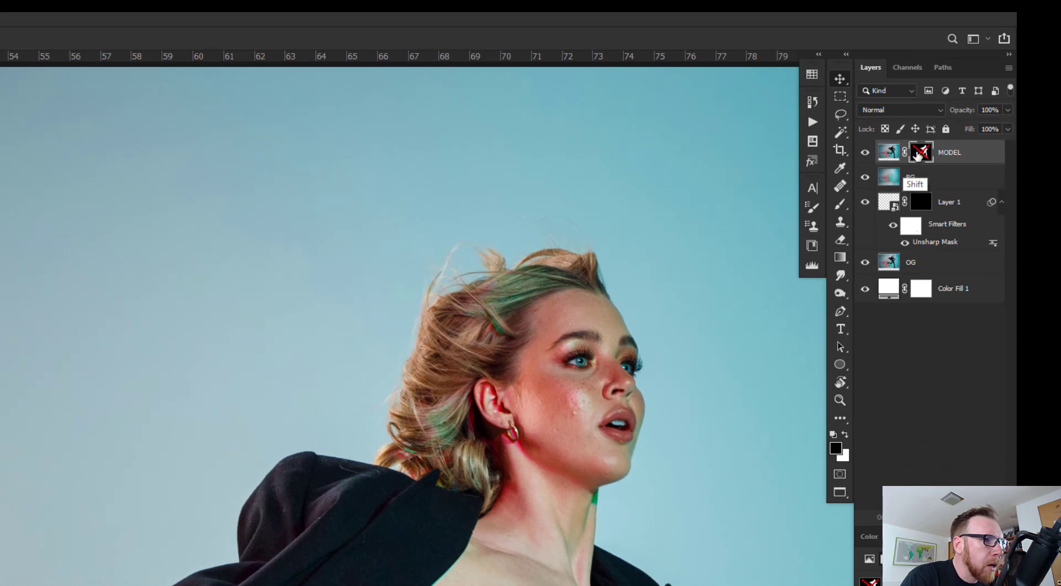
shift+click(918, 157)
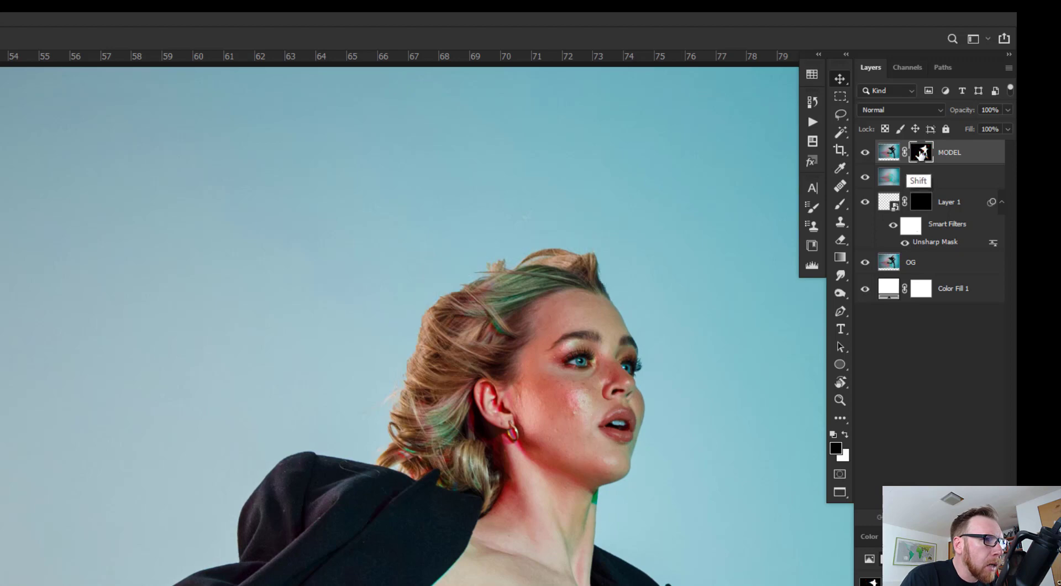
shift+click(919, 156)
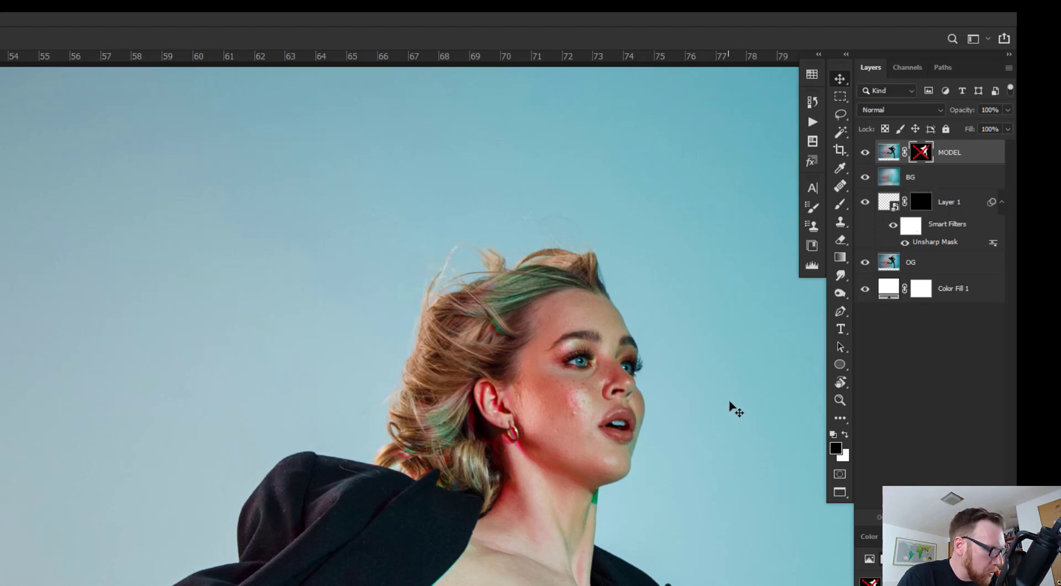
- Set up a white Soft Round Pressure Size brush for restoring hair and re-enable the MODEL layer mask
key(b)
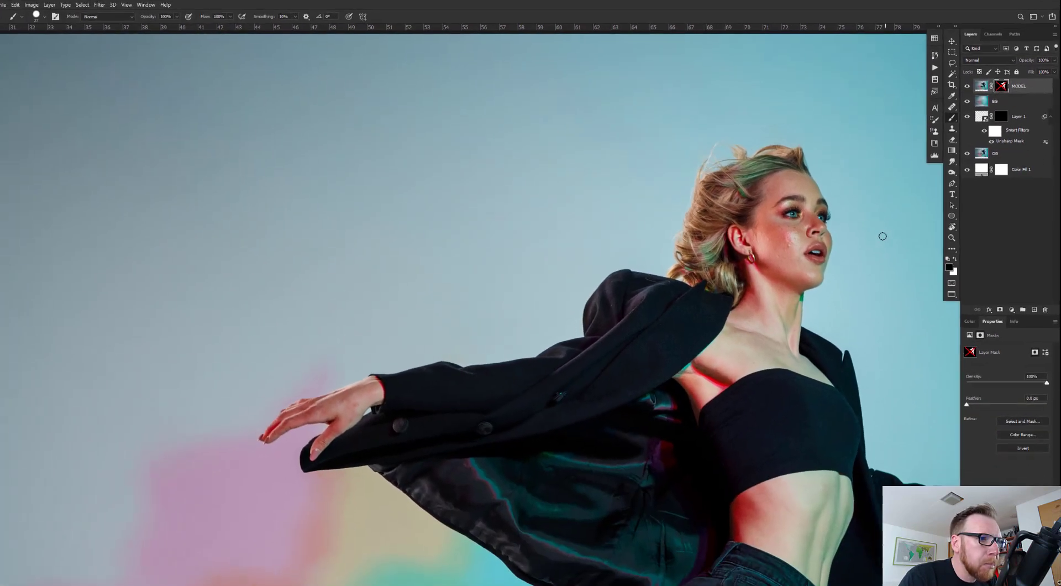
key(x)
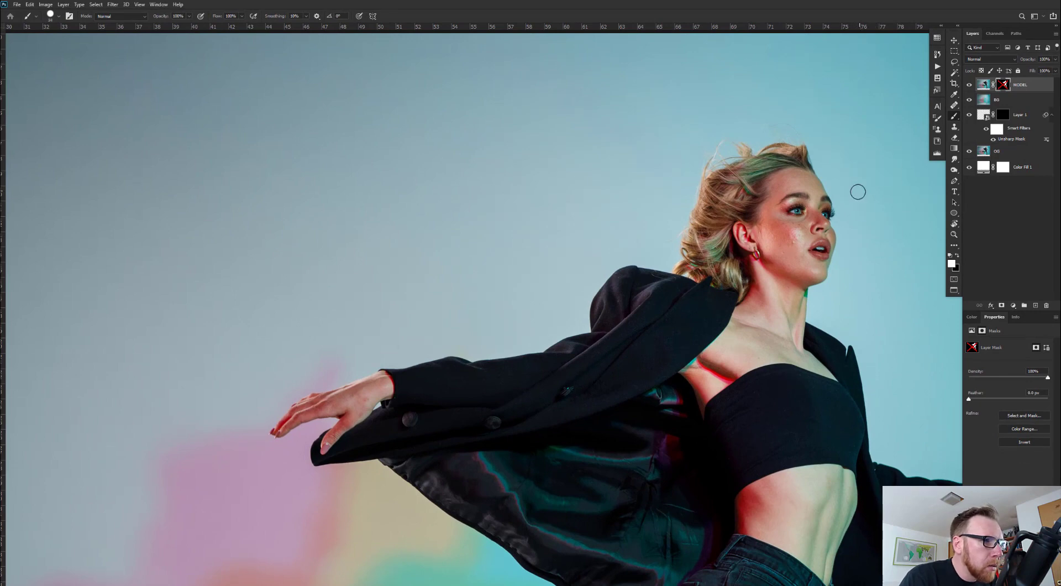
right_click(851, 179)
double_click(850, 293)
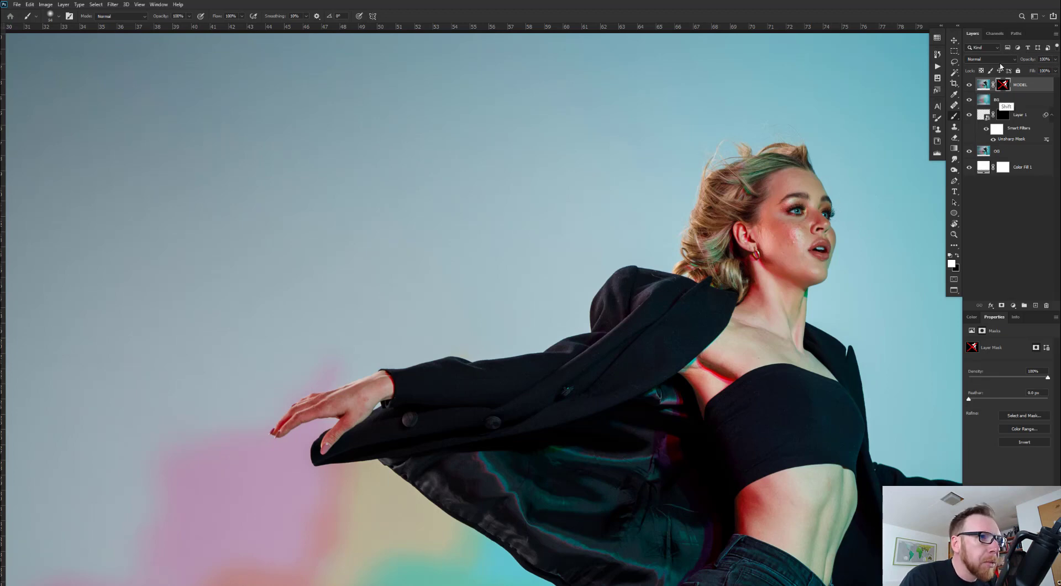
shift+click(1004, 84)
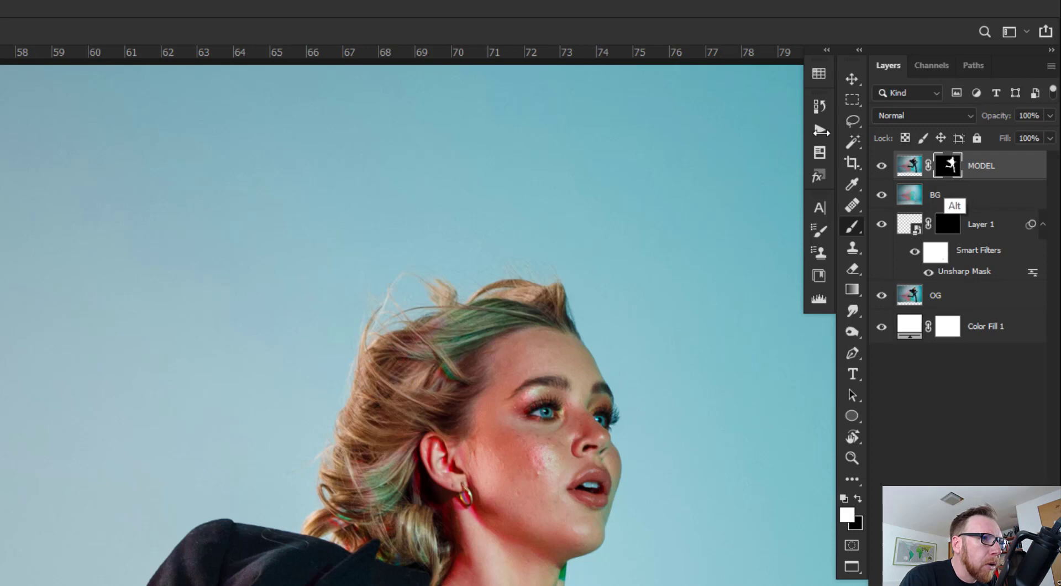
- View the MODEL layer mask on its own and check the masked outline from the outstretched hand down to the front boot
alt+click(947, 165)
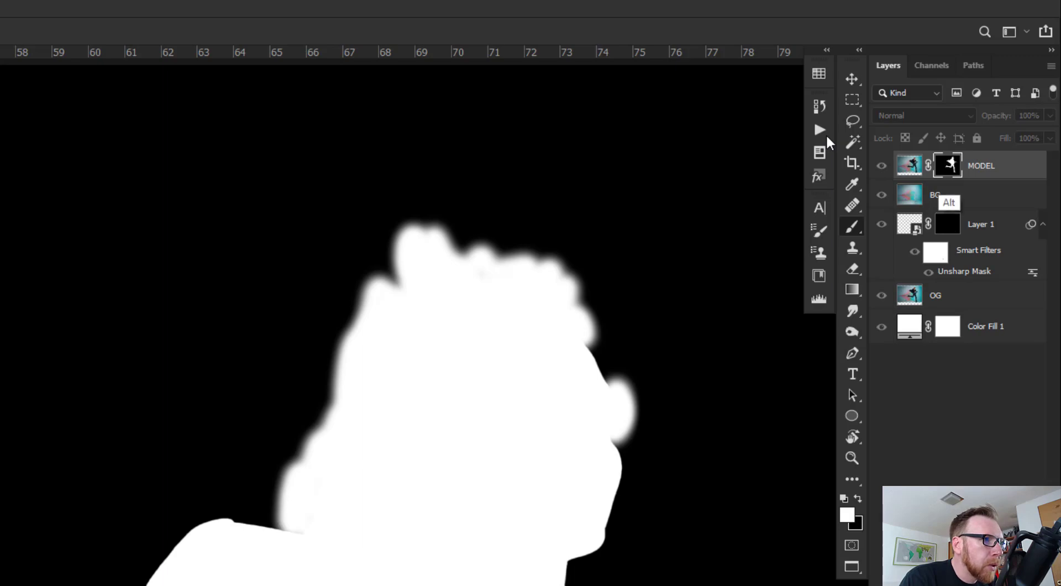
alt+click(948, 166)
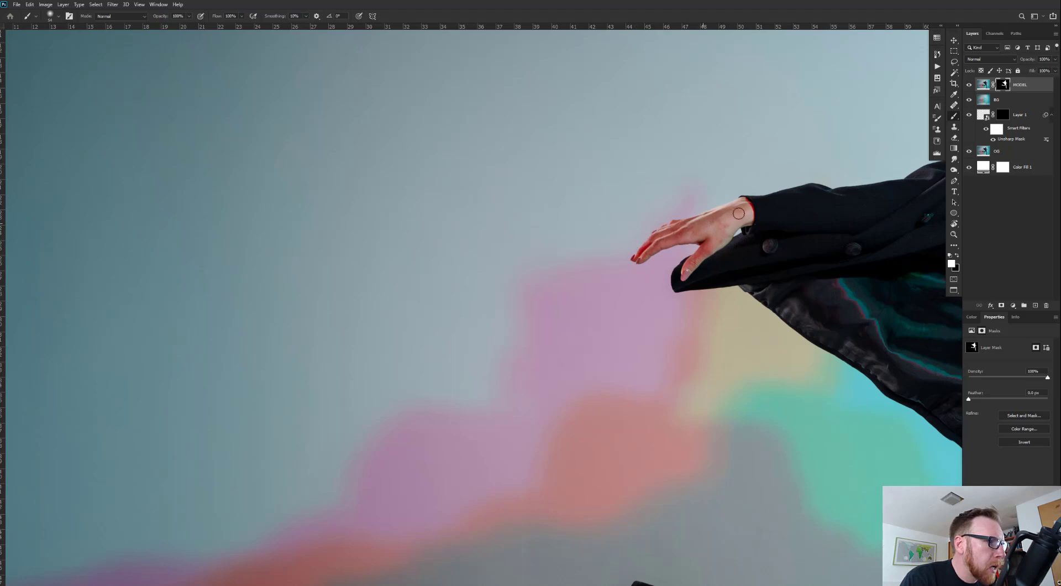
drag(739, 212, 465, 81)
drag(698, 196, 465, 81)
drag(734, 296, 717, 54)
drag(753, 351, 708, 159)
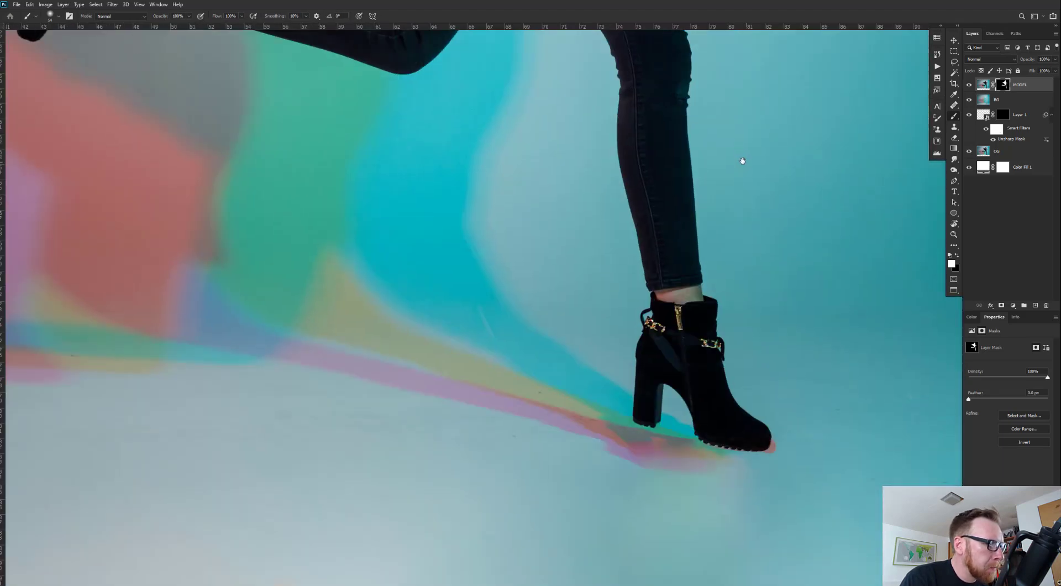
drag(761, 99, 728, 60)
drag(760, 310, 727, 208)
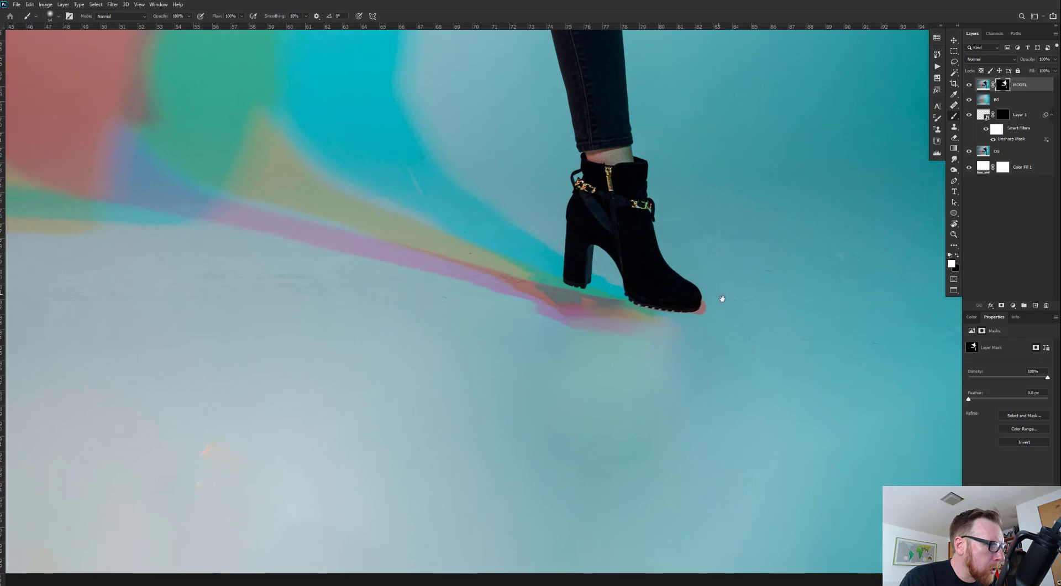
drag(721, 299, 782, 313)
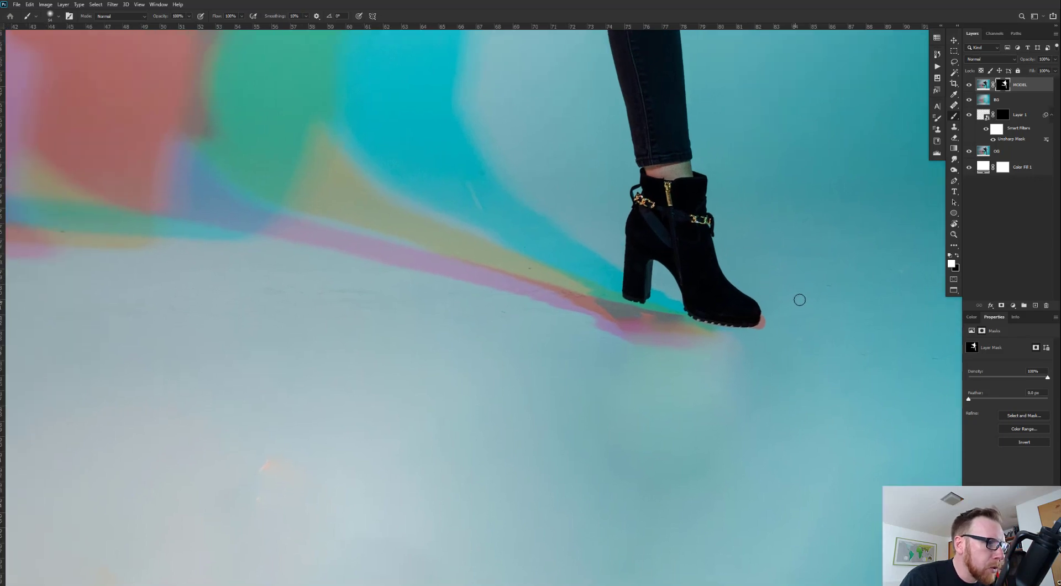
- Paint white on the MODEL layer mask around the front boot's toe with a Hard Round brush at 100% hardness, covering the red patch
right_click(800, 303)
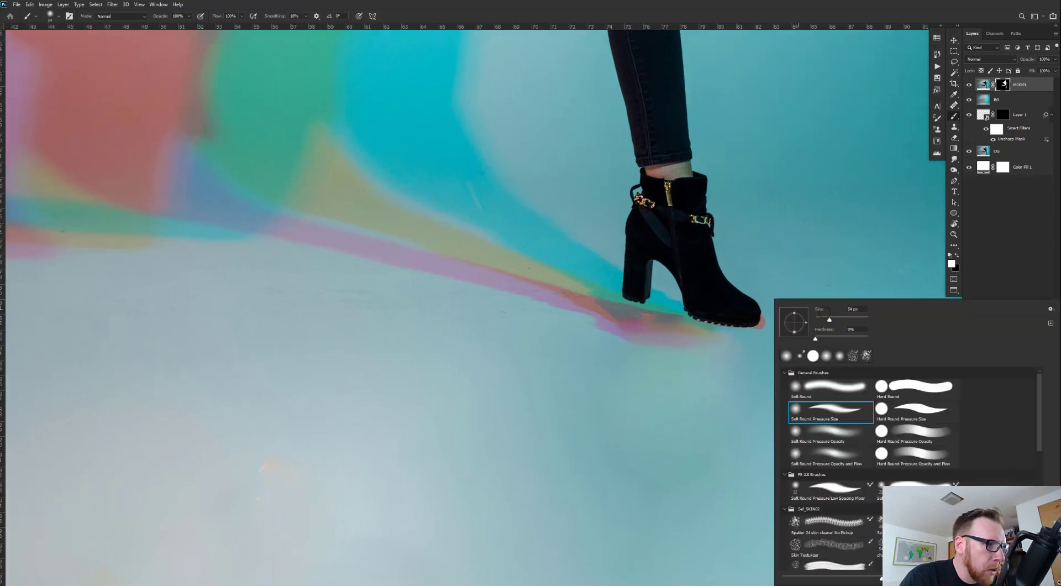
click(895, 389)
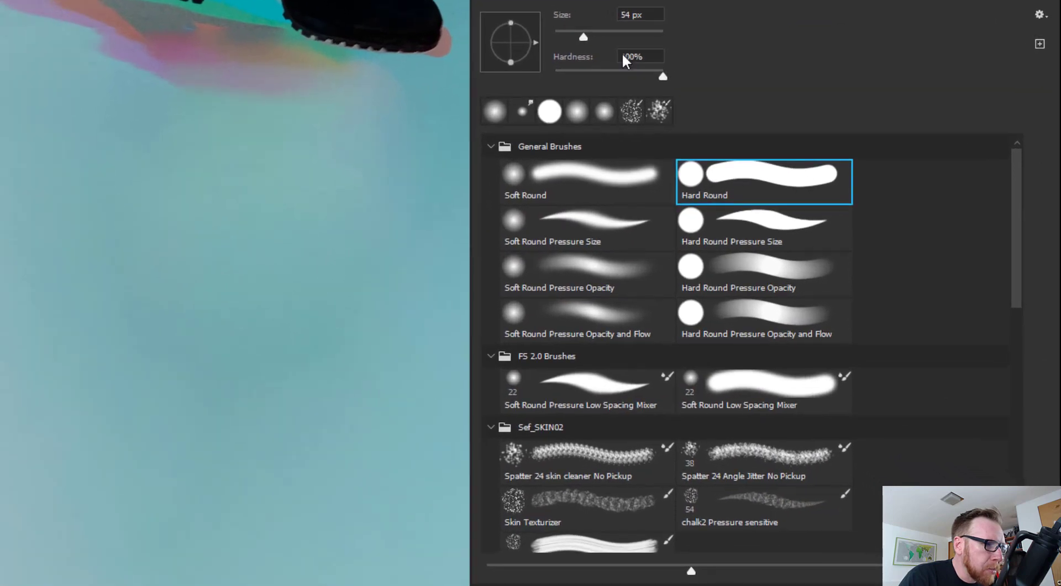
double_click(728, 200)
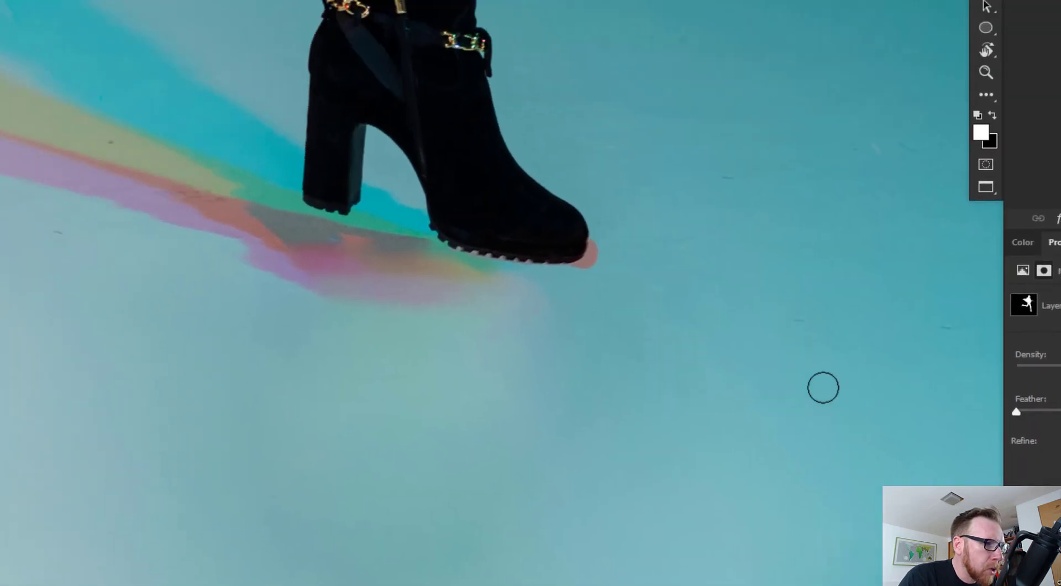
drag(707, 346, 699, 348)
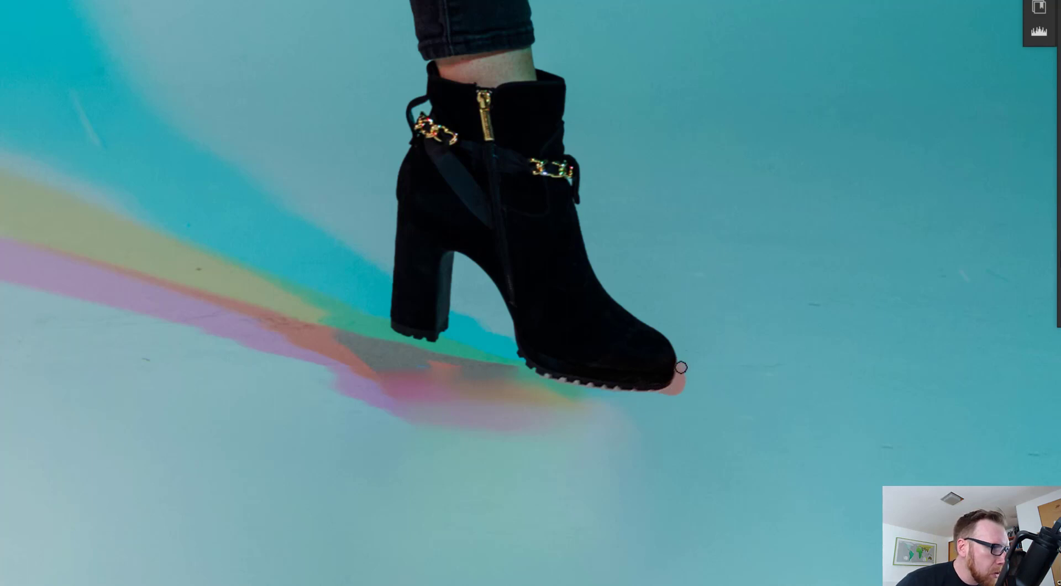
scroll(681, 367, up, 2)
mouse_move(679, 437)
mouse_down()
mouse_move(660, 447)
mouse_move(682, 439)
mouse_move(672, 445)
mouse_up()
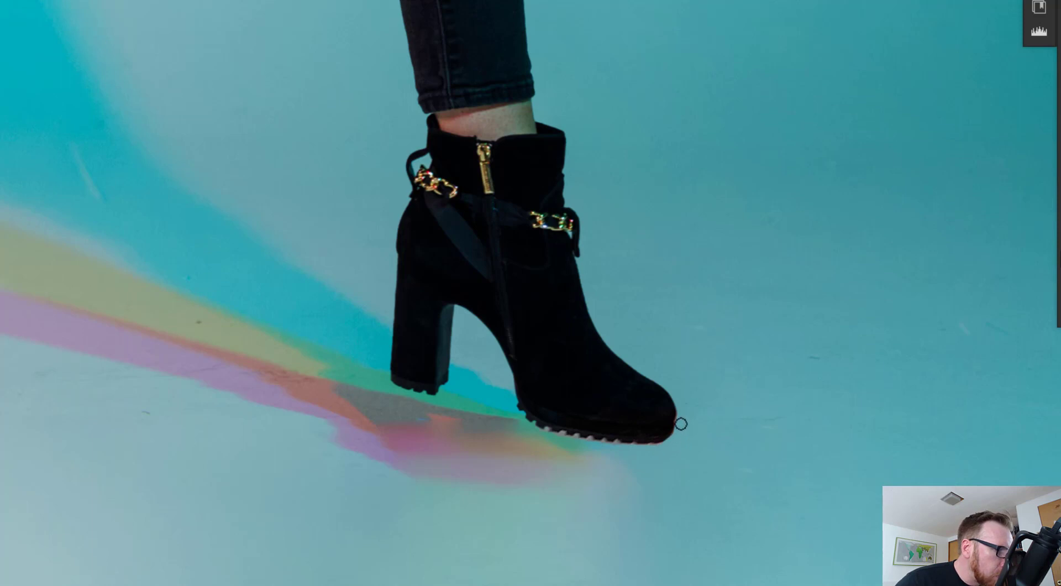